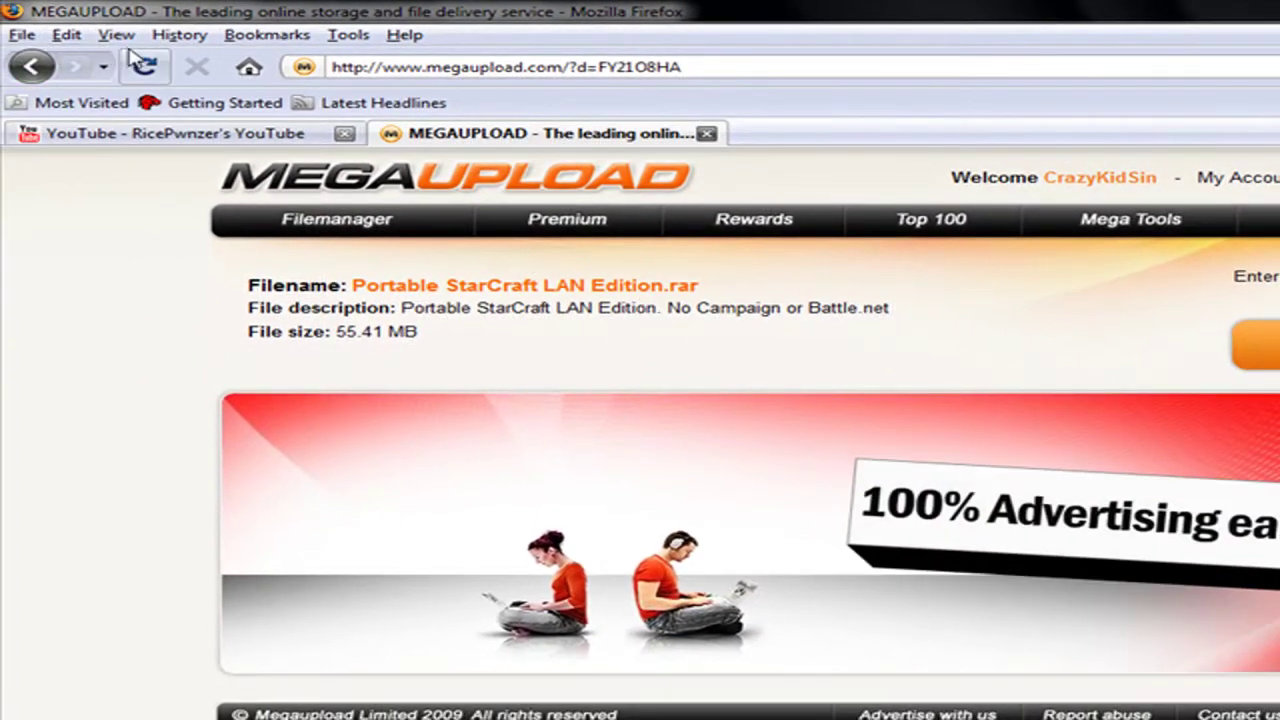
Reload the download page for Portable StarCraft LAN Edition.rar and try to submit the displayed captcha code.
click(143, 65)
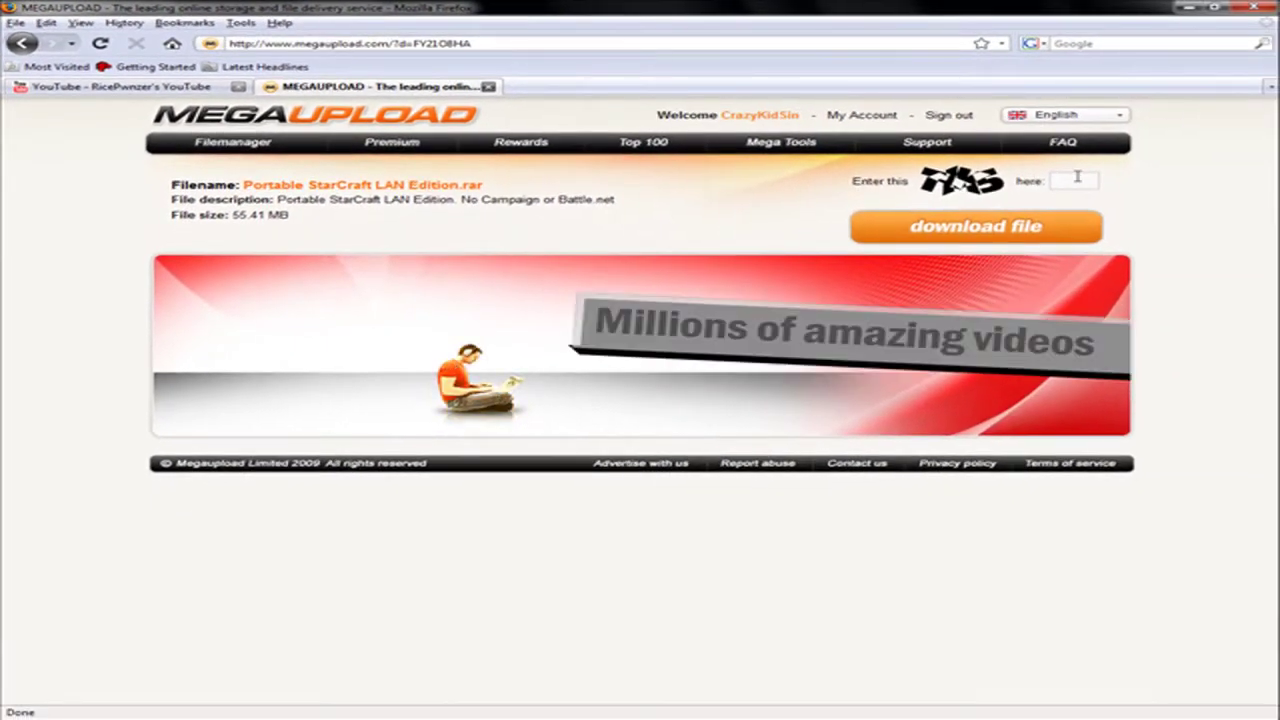
click(1189, 201)
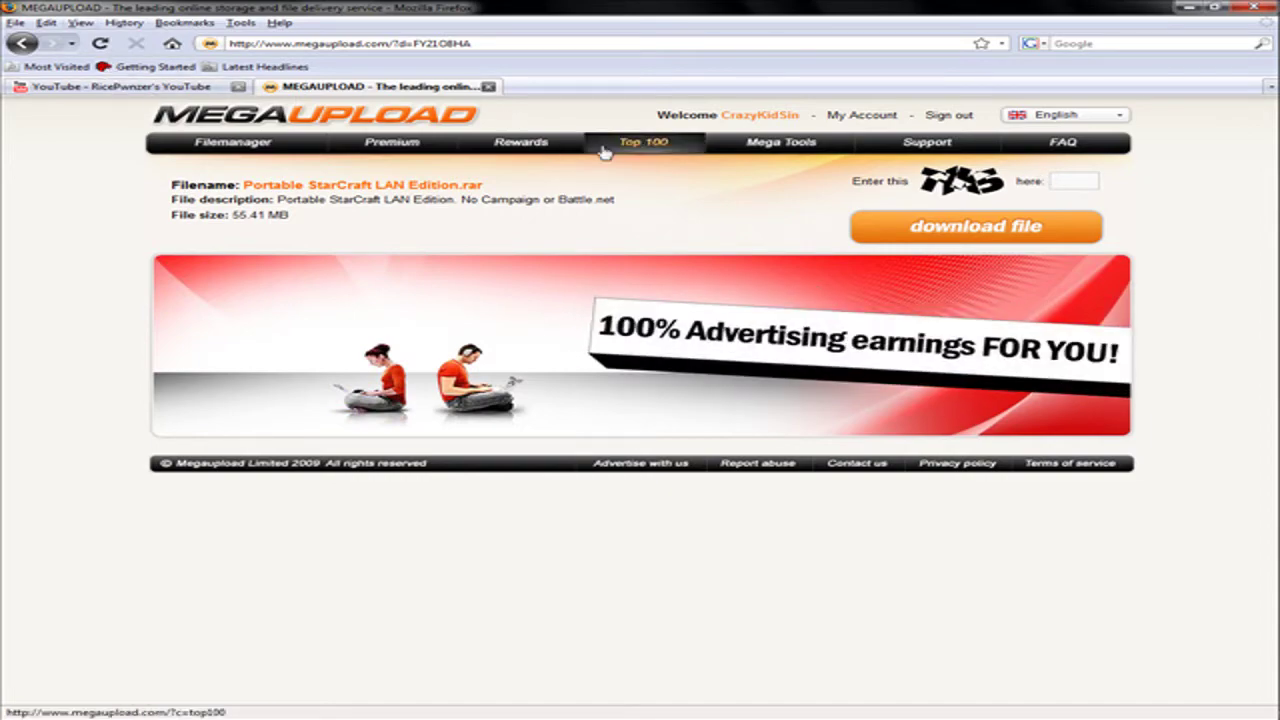
text(TY)
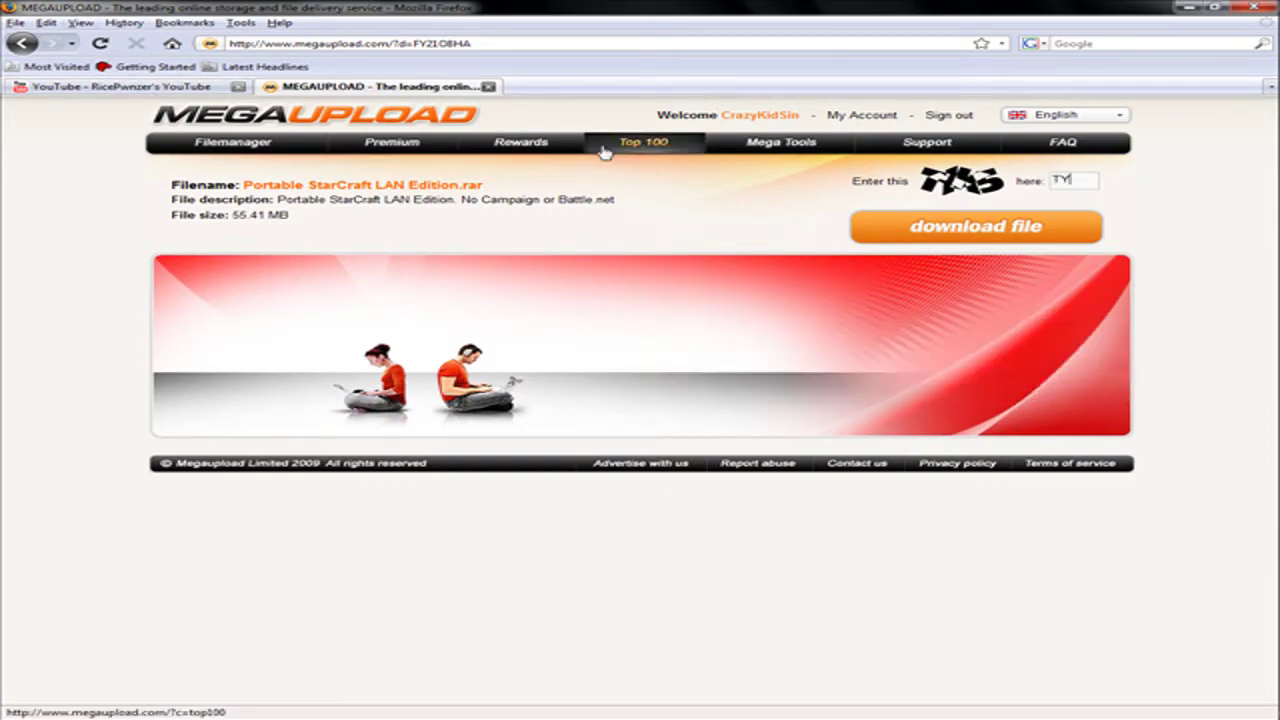
text(K5)
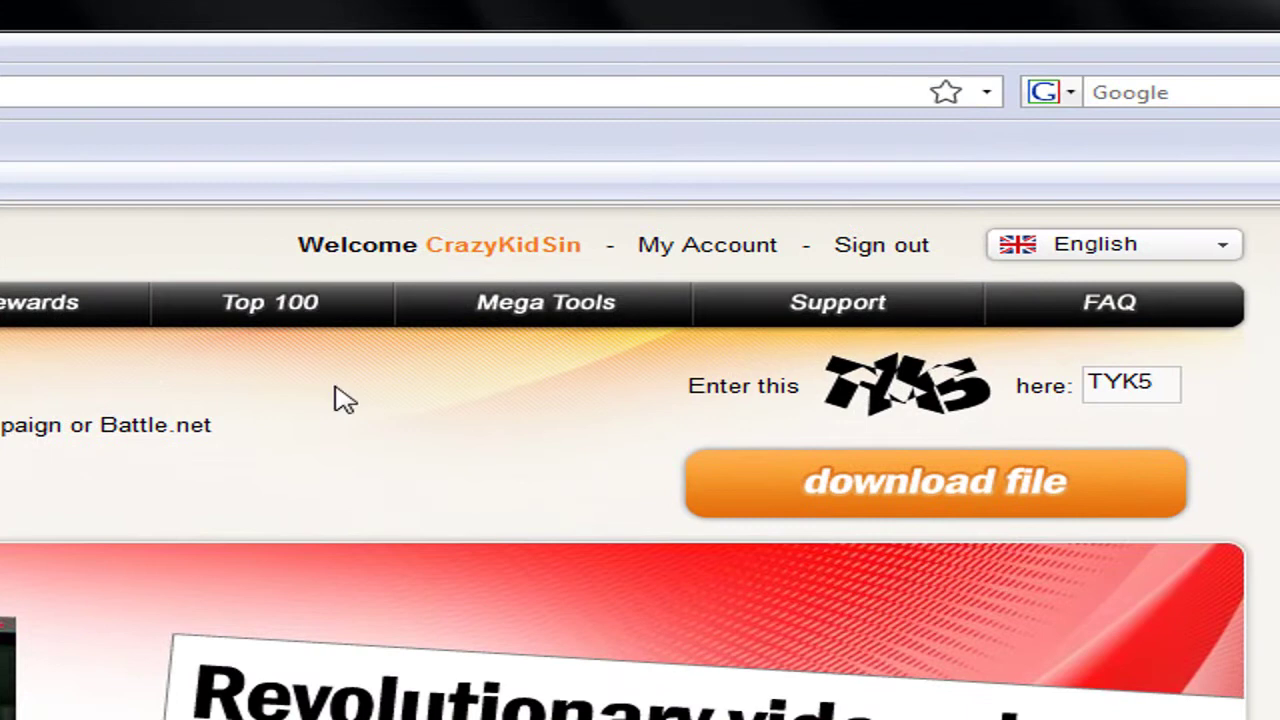
click(835, 472)
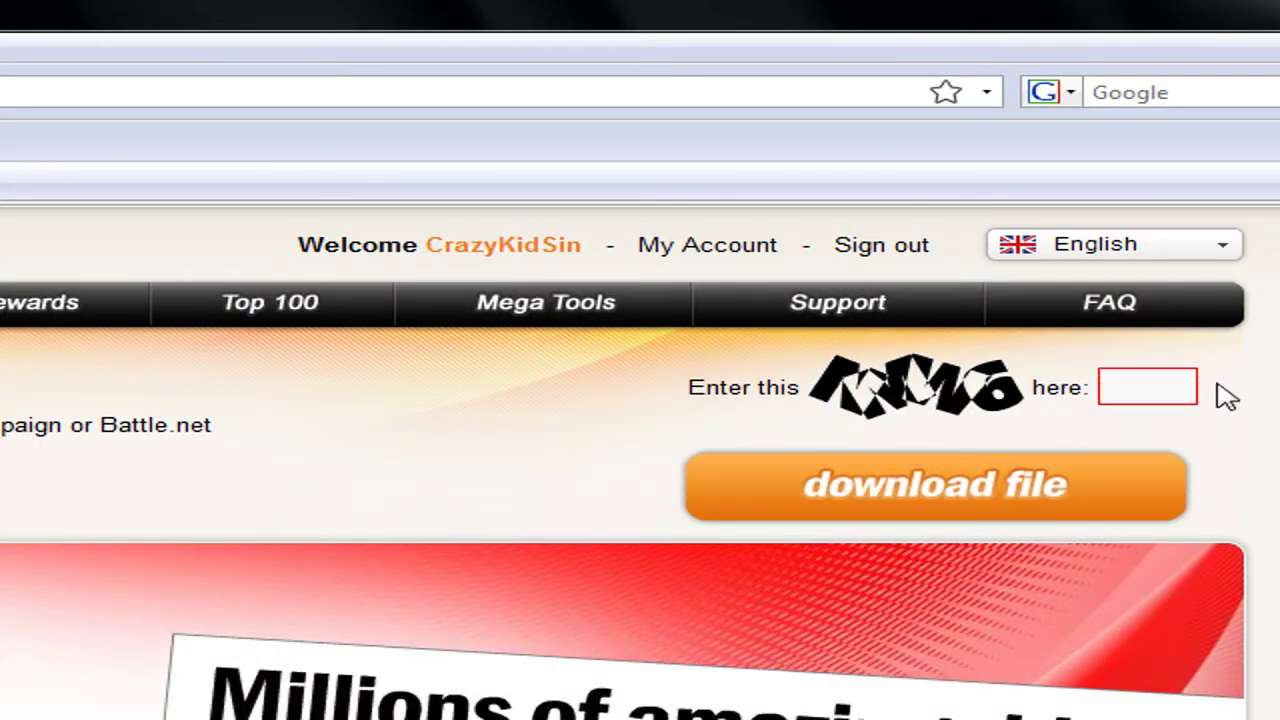
Submit the new captcha code and request the regular download of the StarCraft archive.
text(NMW6)
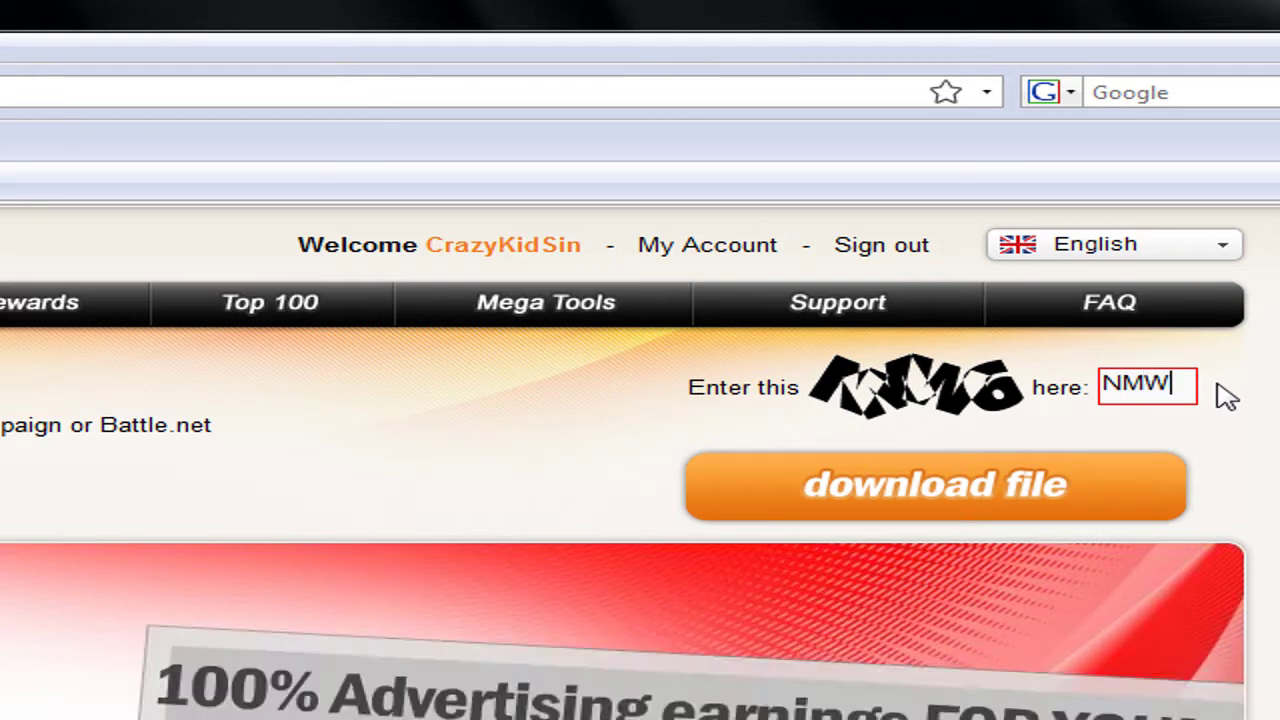
click(1095, 477)
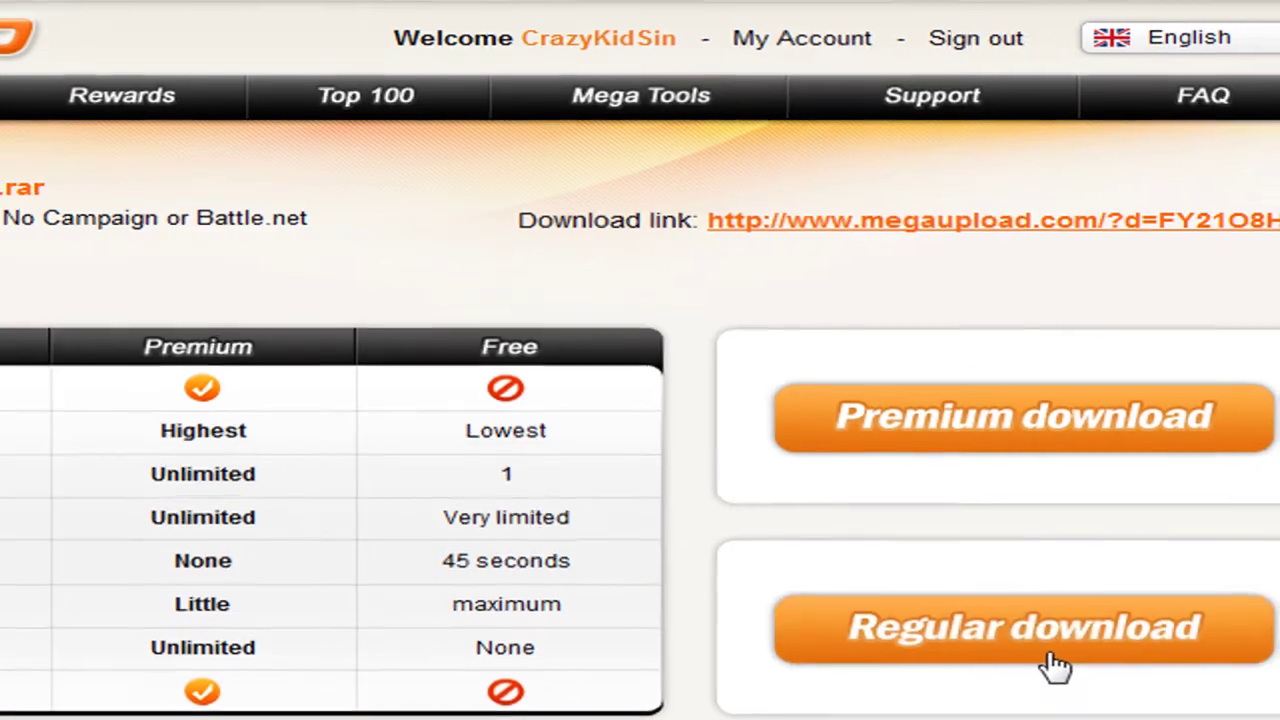
click(1050, 668)
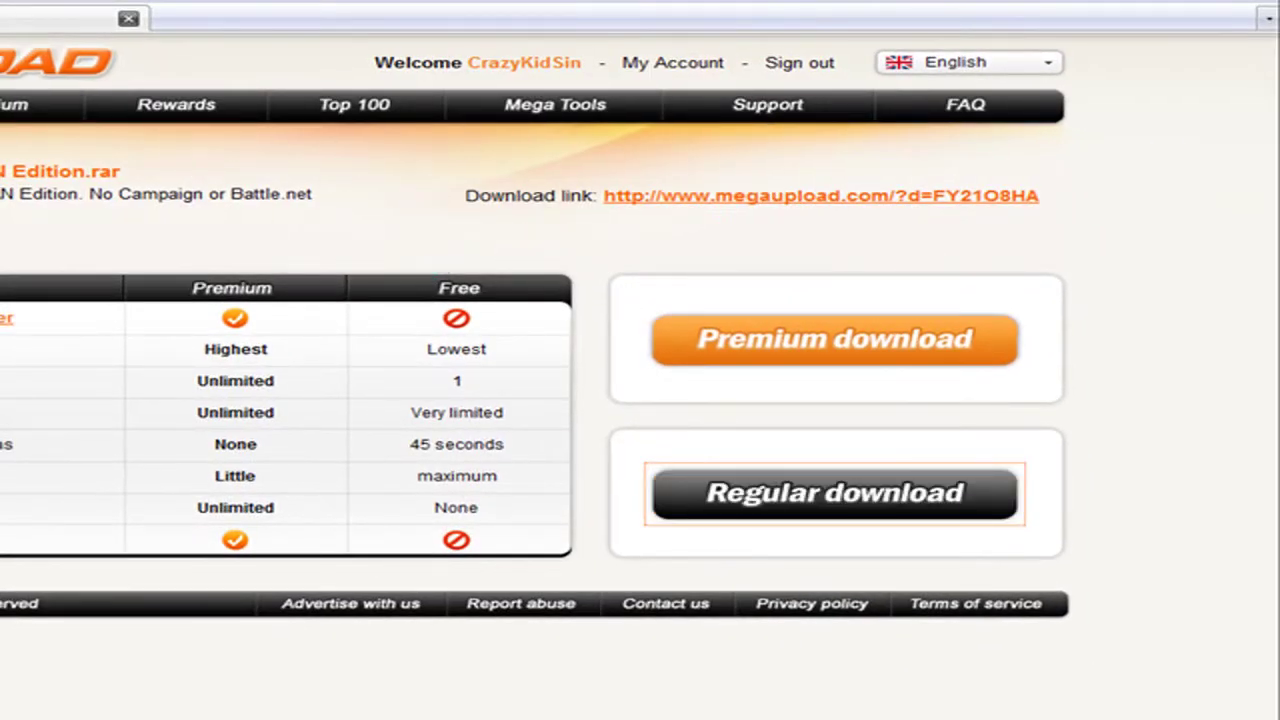
Close the Earn Google Cash pop-up browser window while keeping the download page open.
mouse_move(1245, 45)
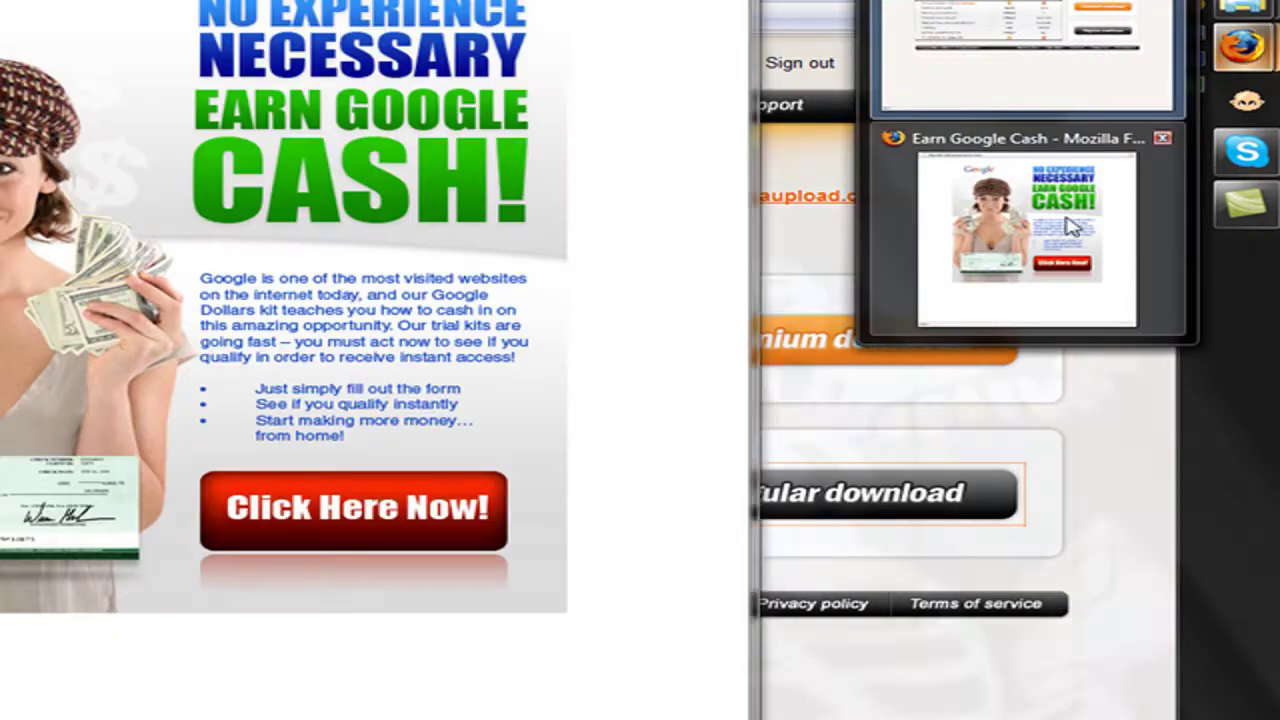
right_click(1072, 226)
click(1040, 358)
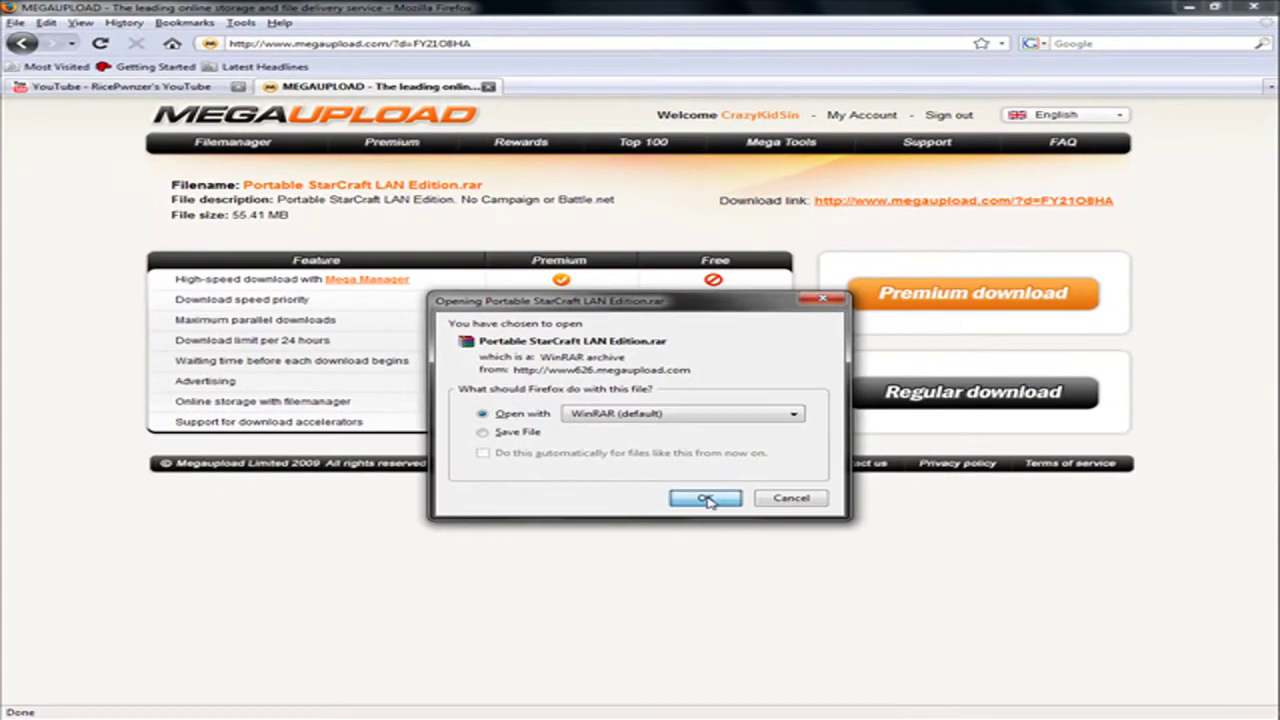
Open Portable StarCraft LAN Edition.rar with WinRAR, dismissing the licence reminder, and close the archive window.
click(446, 654)
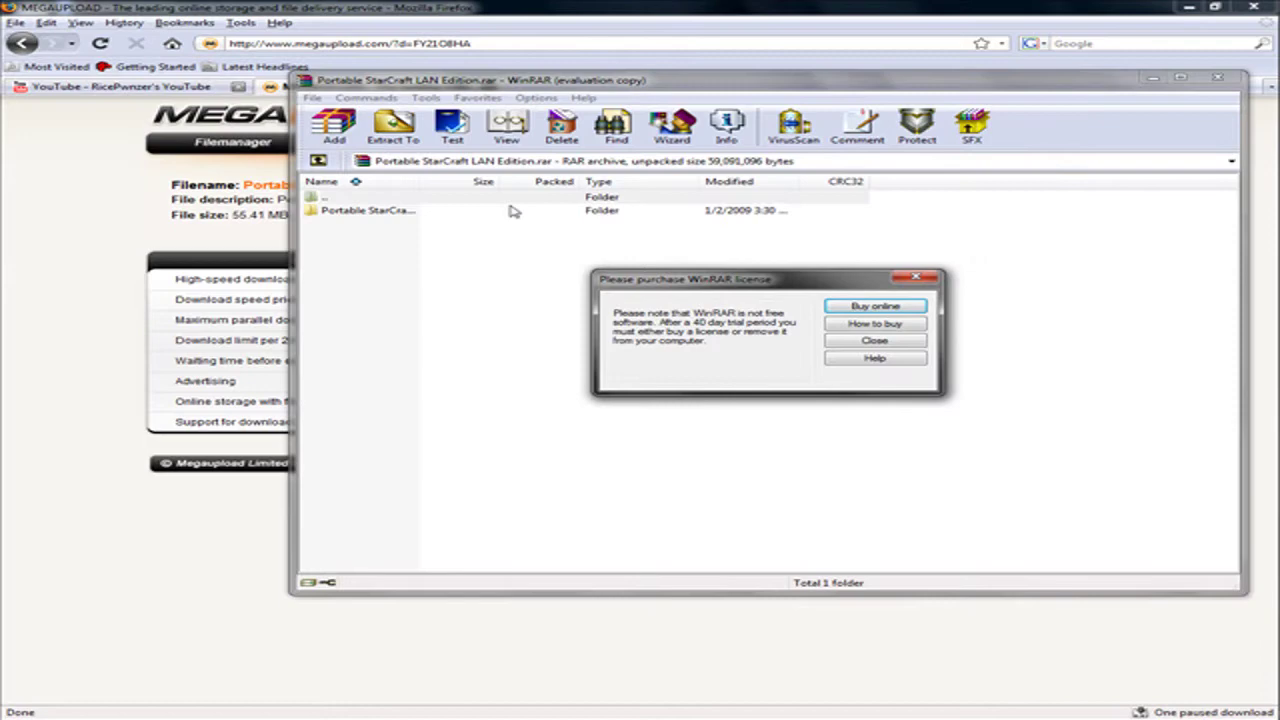
click(930, 278)
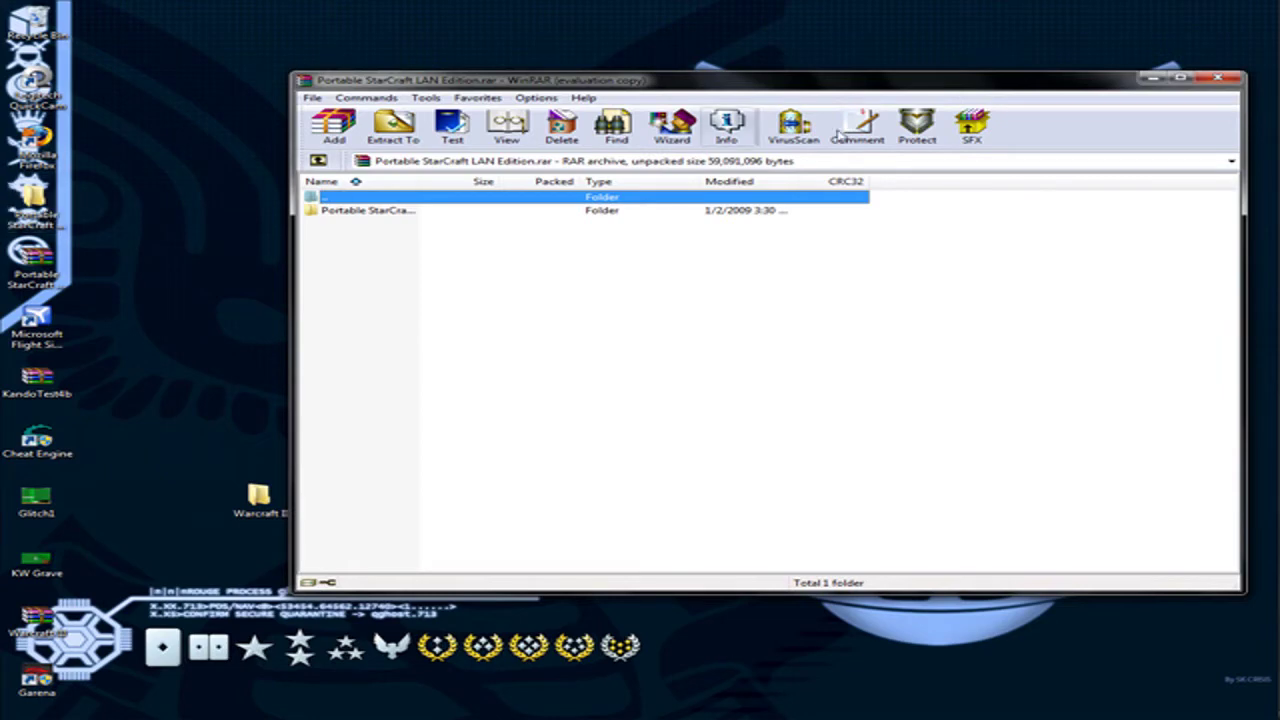
click(1220, 80)
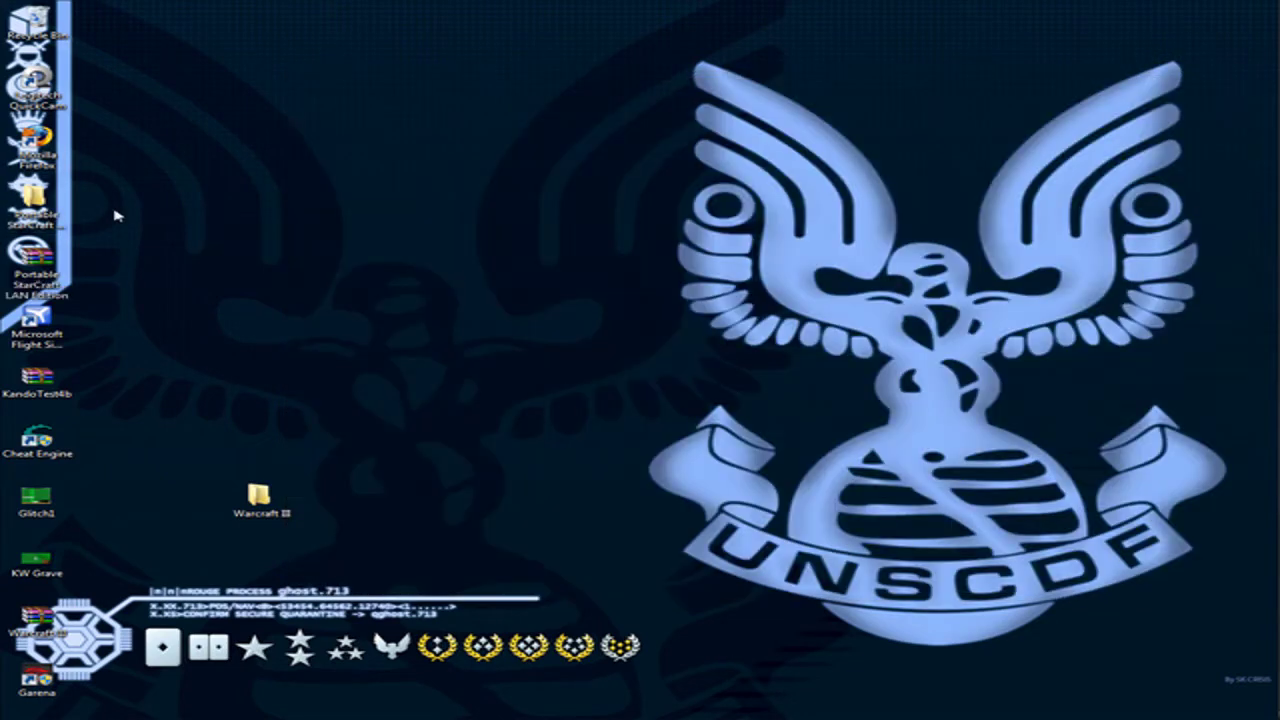
Open the Portable StarCraft LAN Edition folder on the desktop and check the folder's properties.
double_click(34, 200)
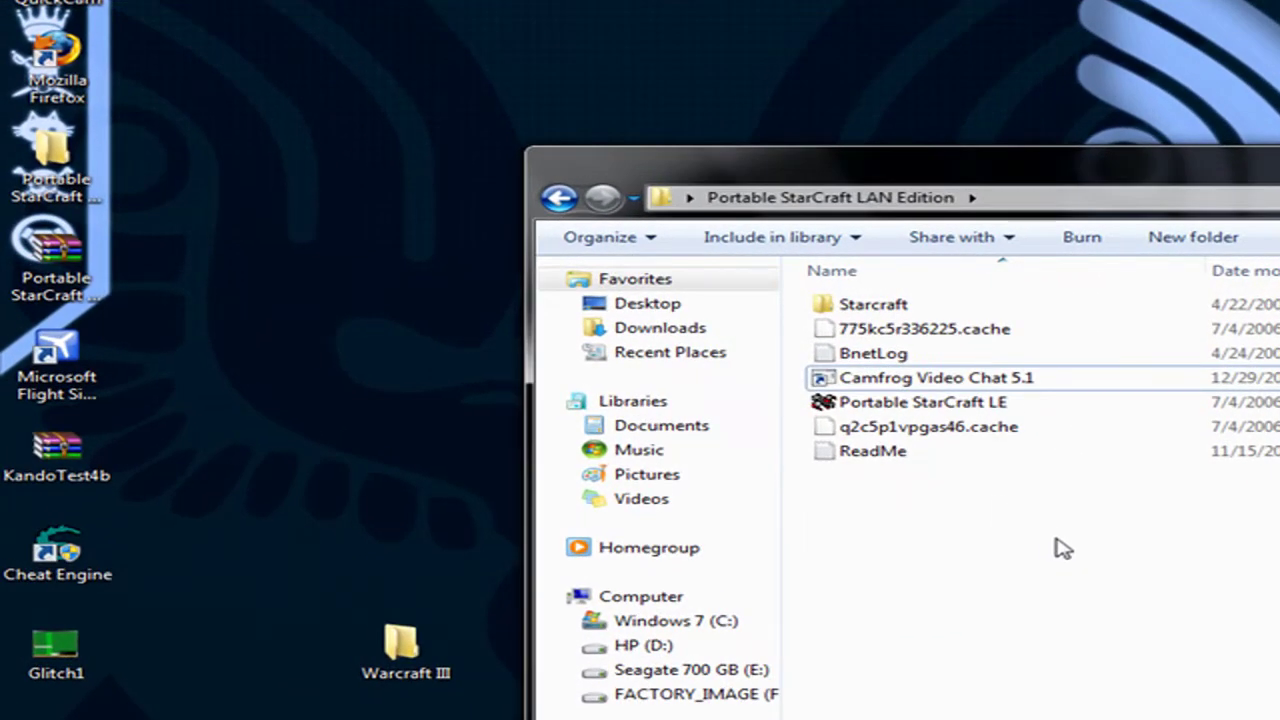
right_click(45, 152)
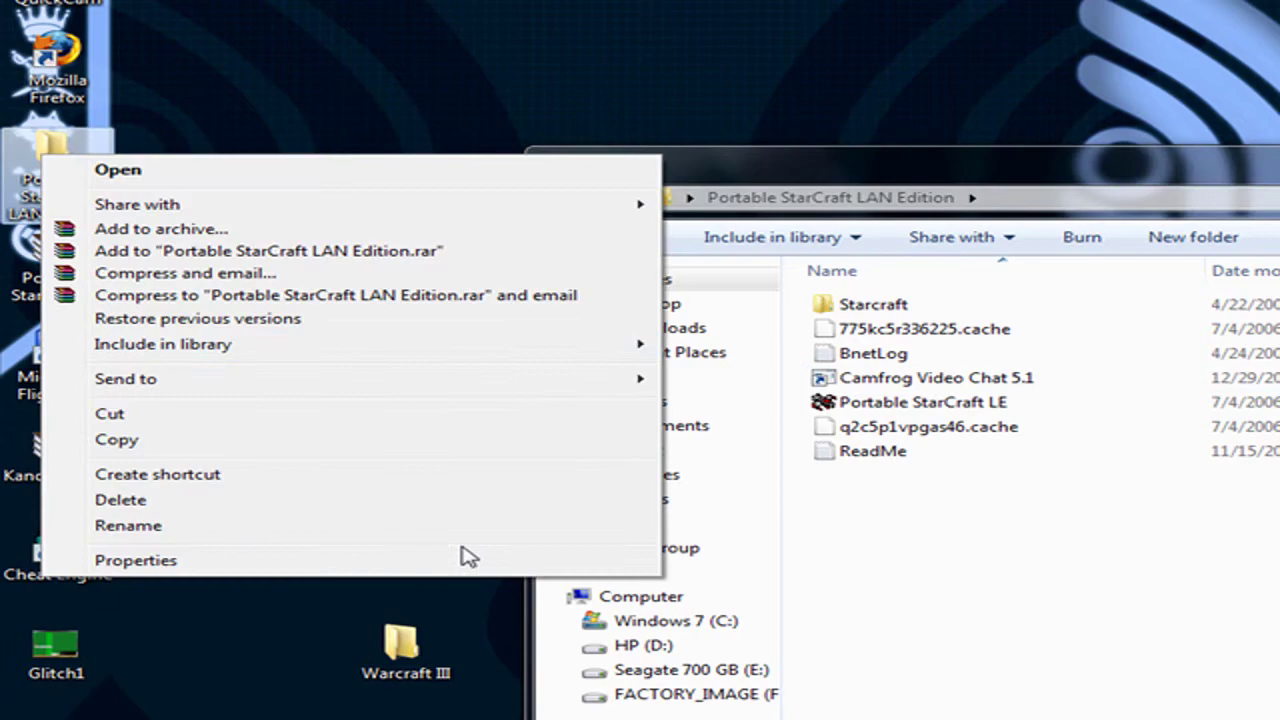
click(467, 562)
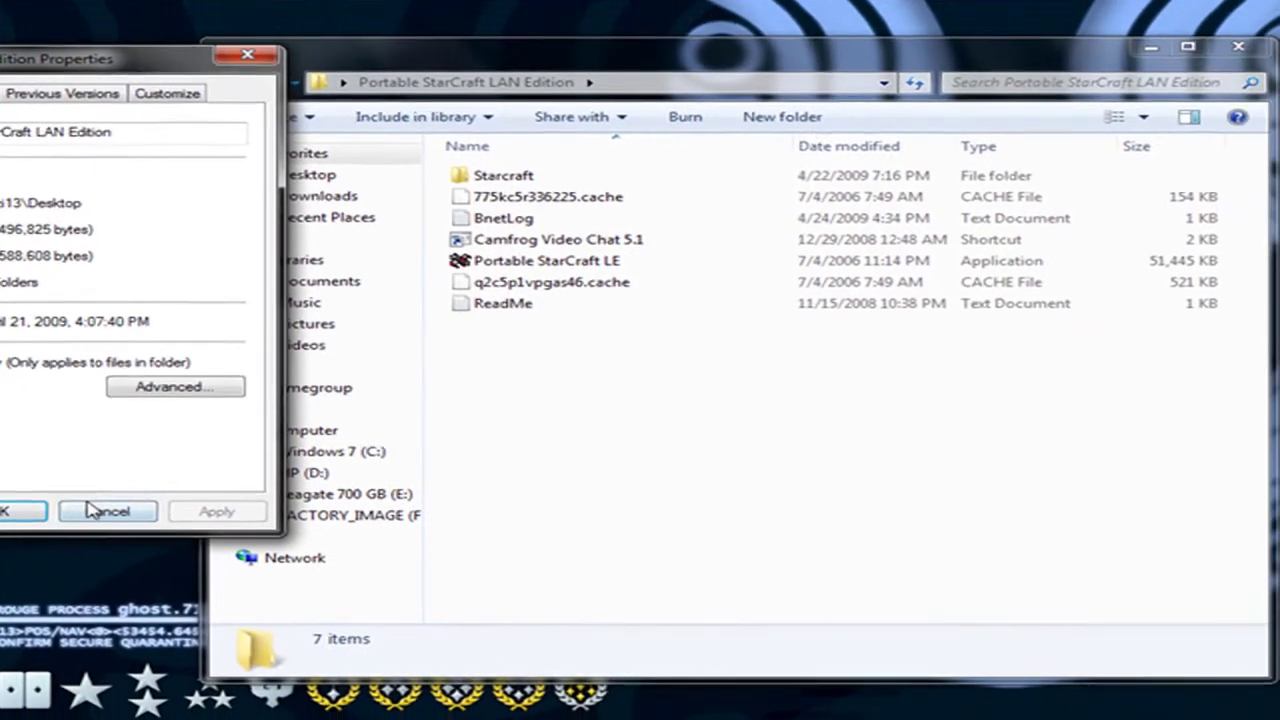
click(418, 689)
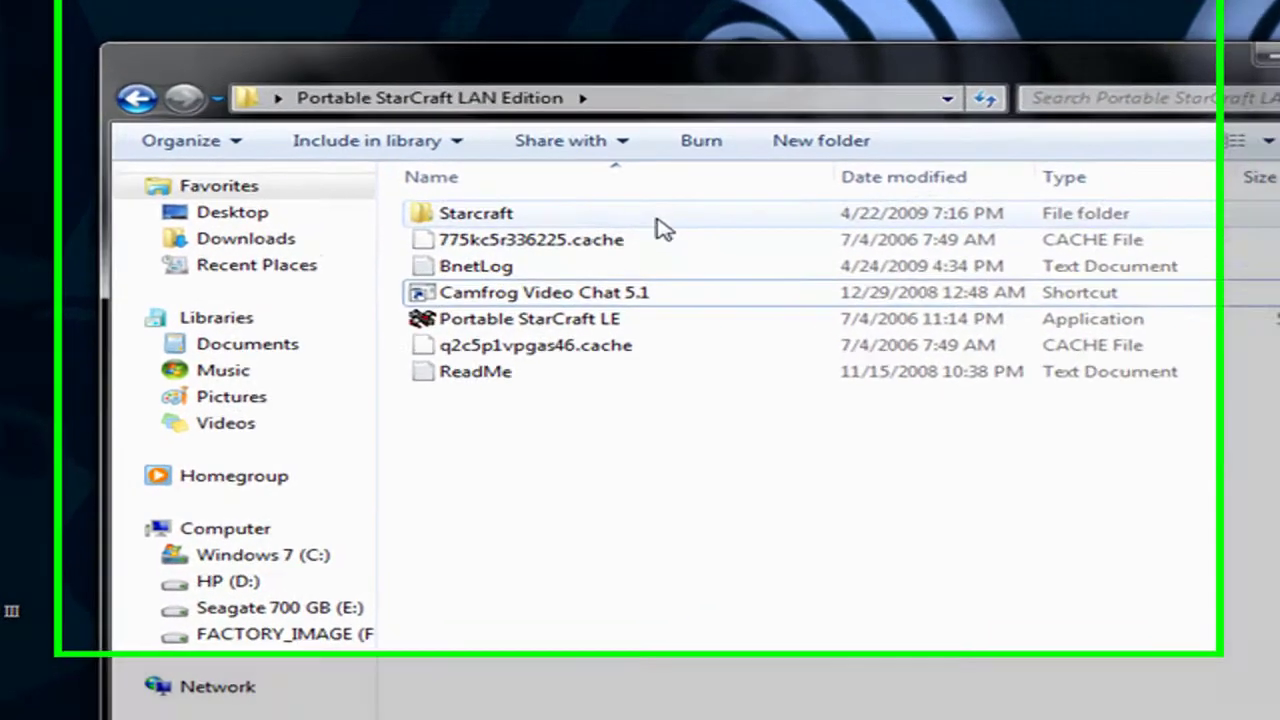
Examine the Starcraft folder's maps, including the download and BroodWar subfolders, and return to the Portable StarCraft LAN Edition folder.
double_click(657, 220)
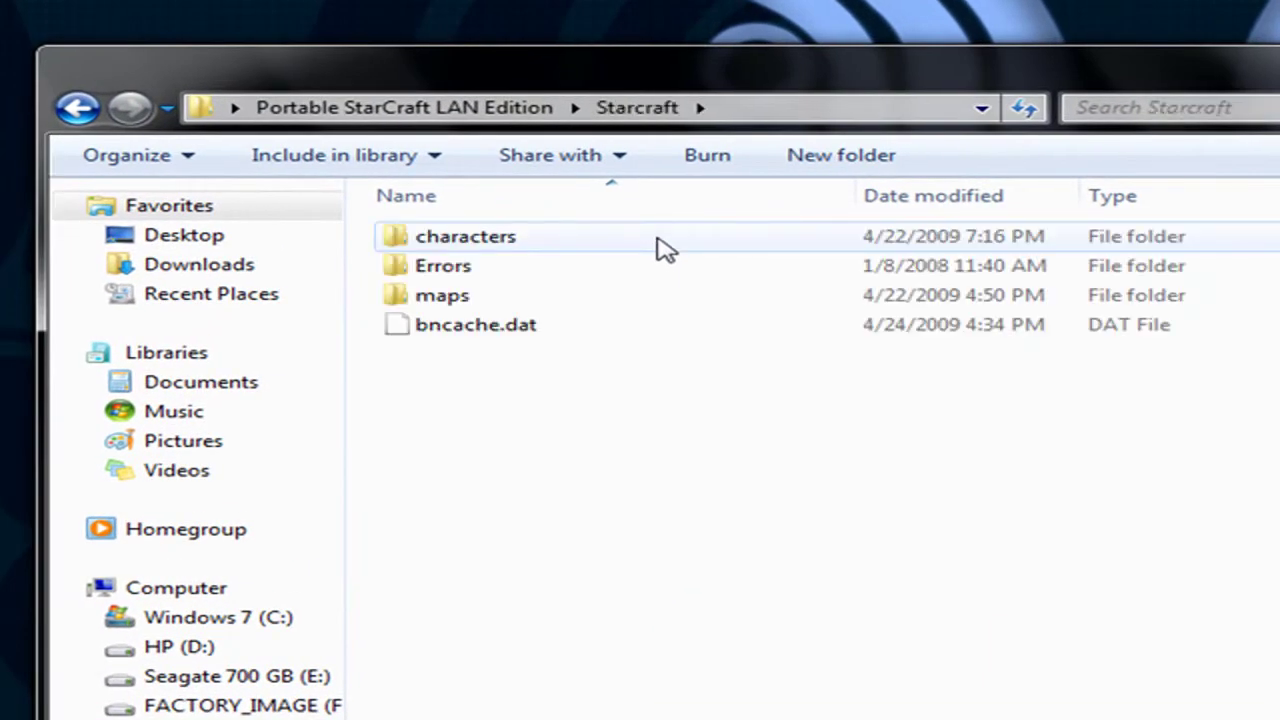
double_click(622, 305)
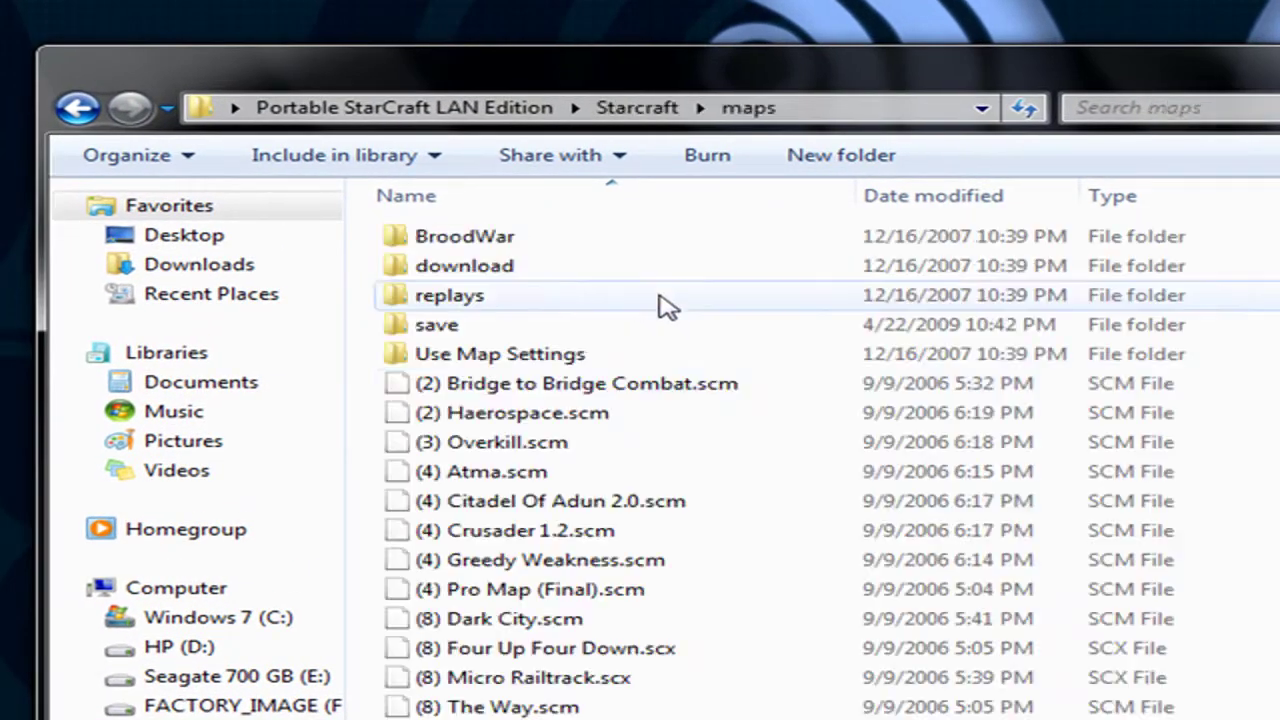
double_click(535, 278)
click(409, 106)
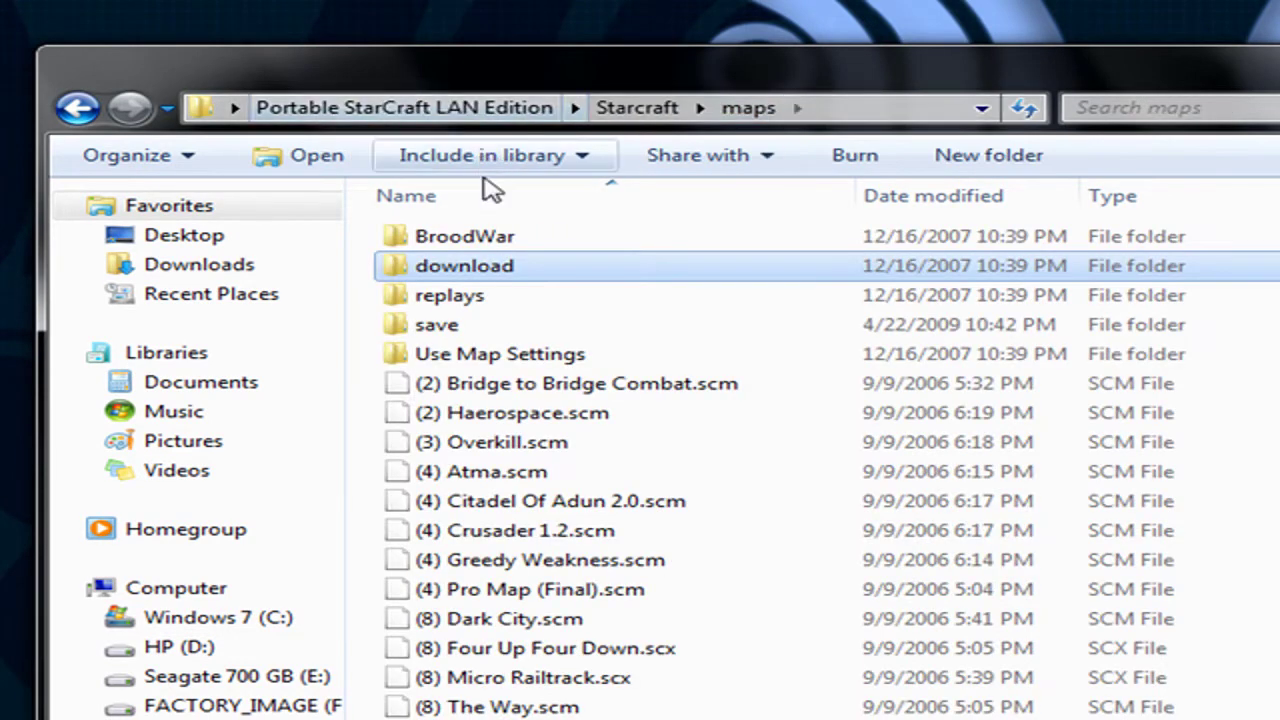
double_click(486, 237)
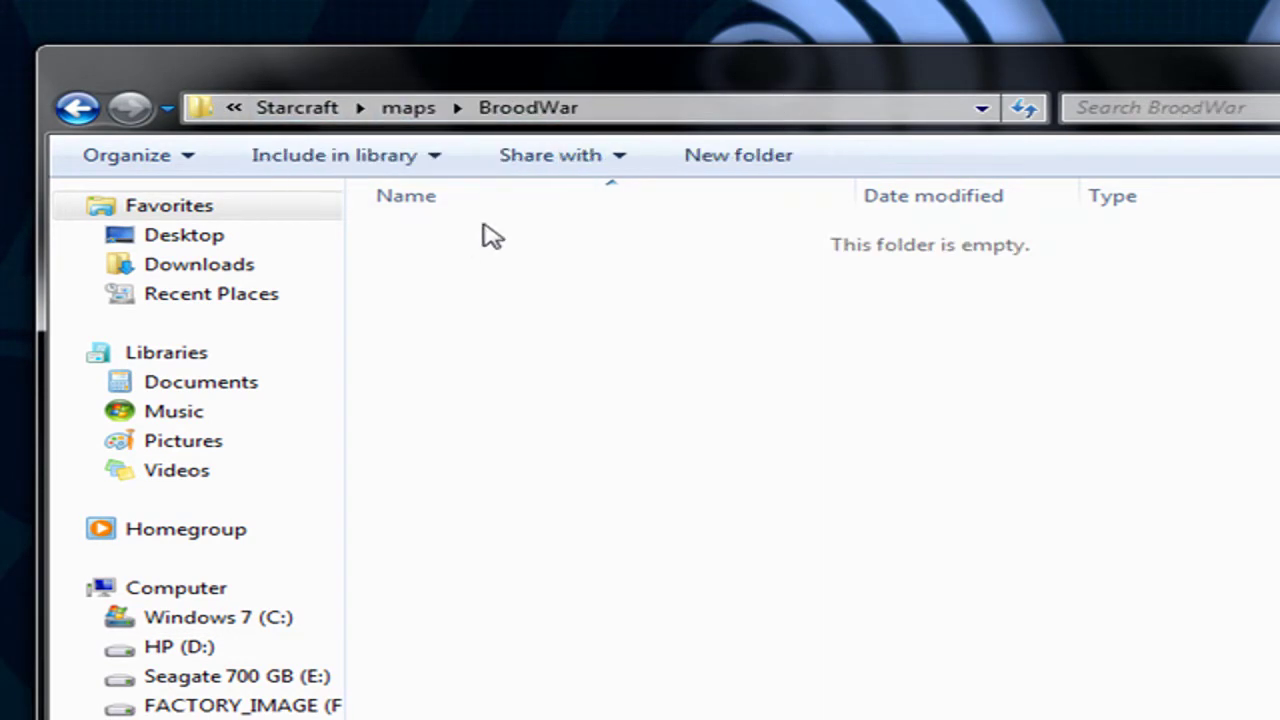
click(404, 108)
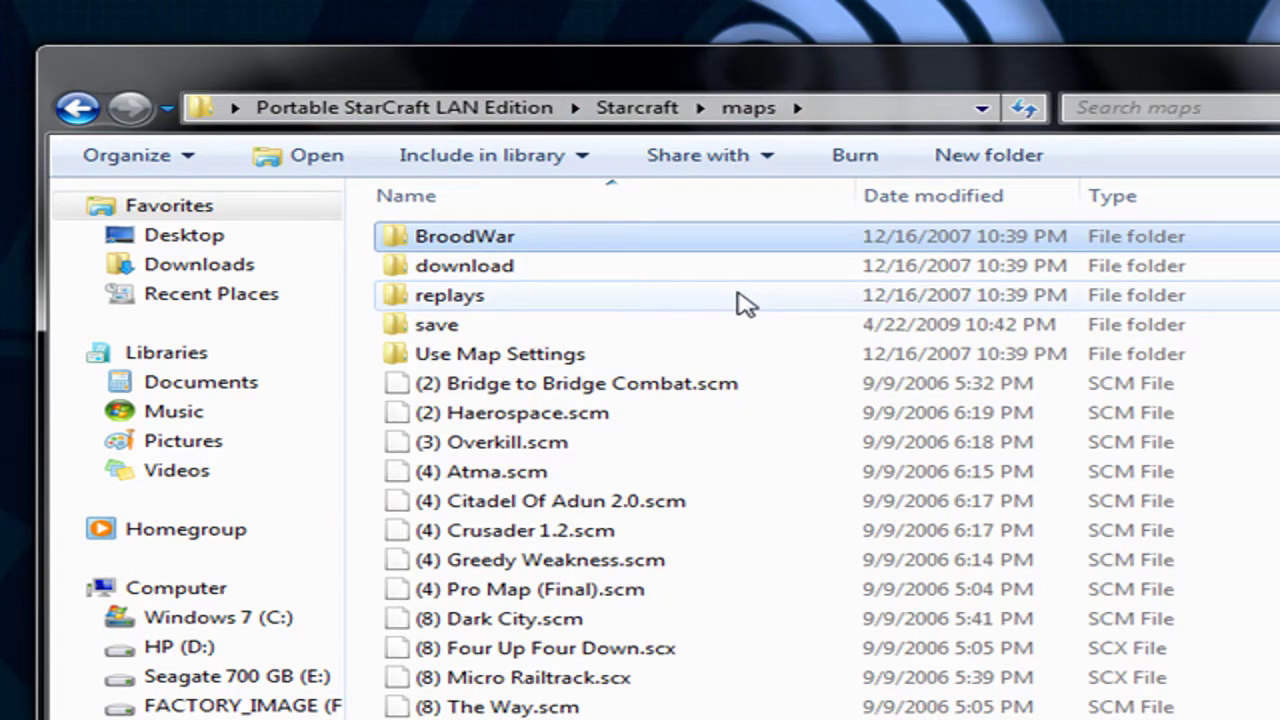
mouse_move(745, 304)
click(638, 114)
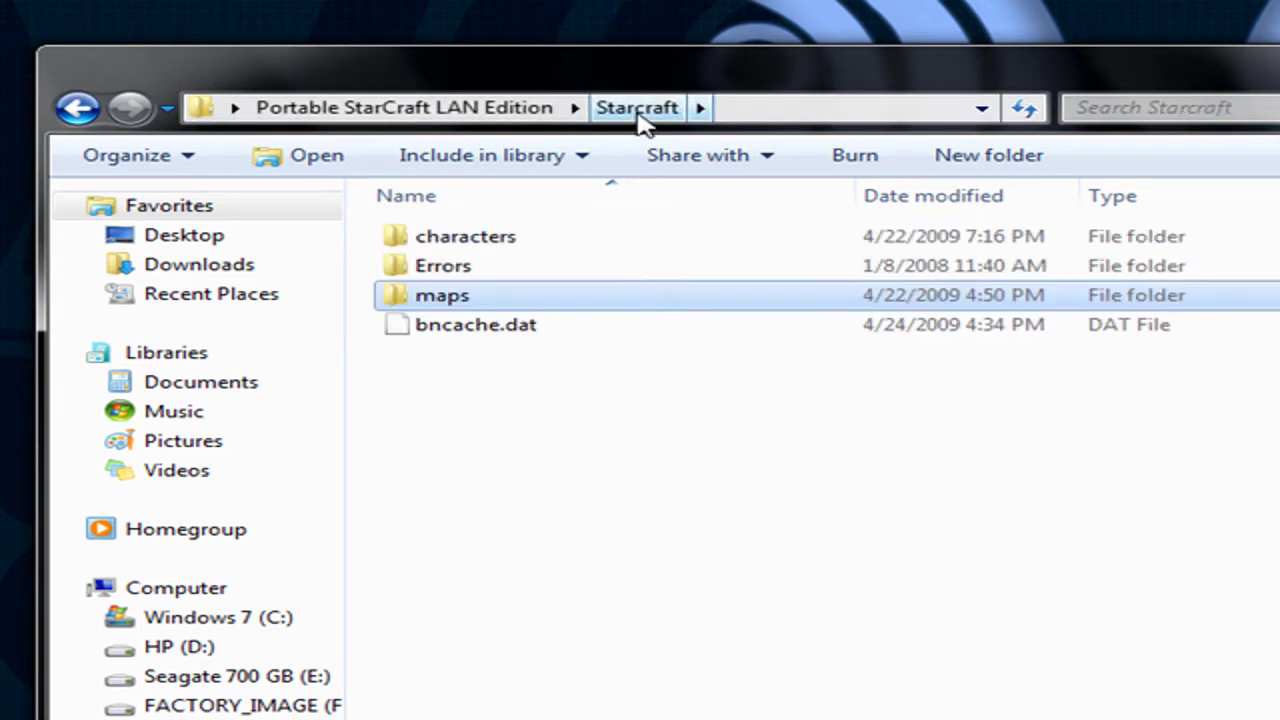
click(505, 114)
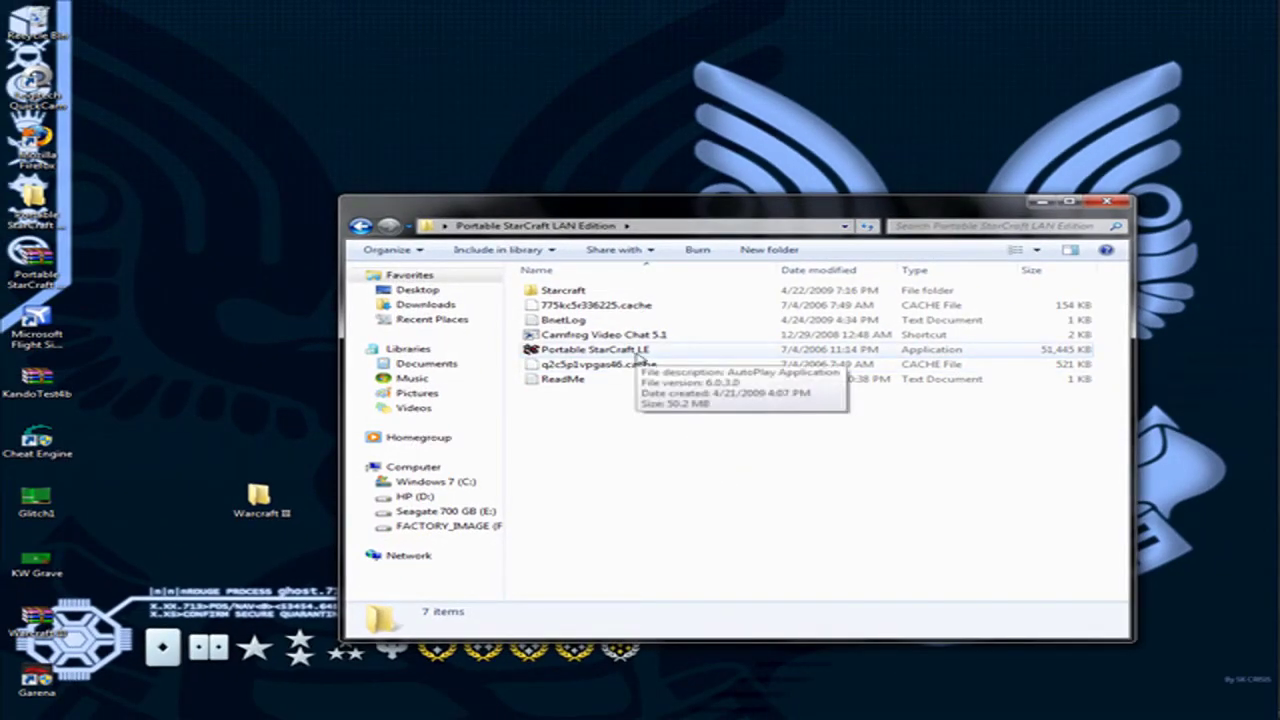
Launch Portable StarCraft LE and start multiplayer with the Original game type.
double_click(638, 352)
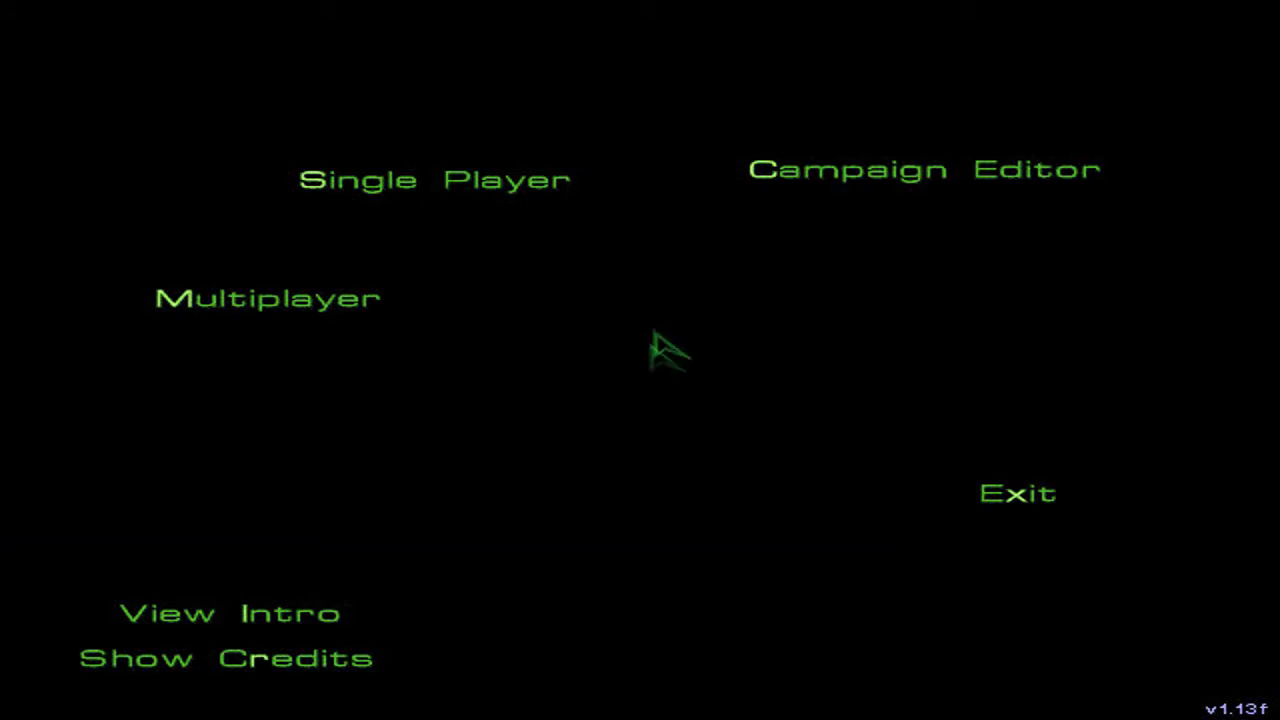
click(212, 306)
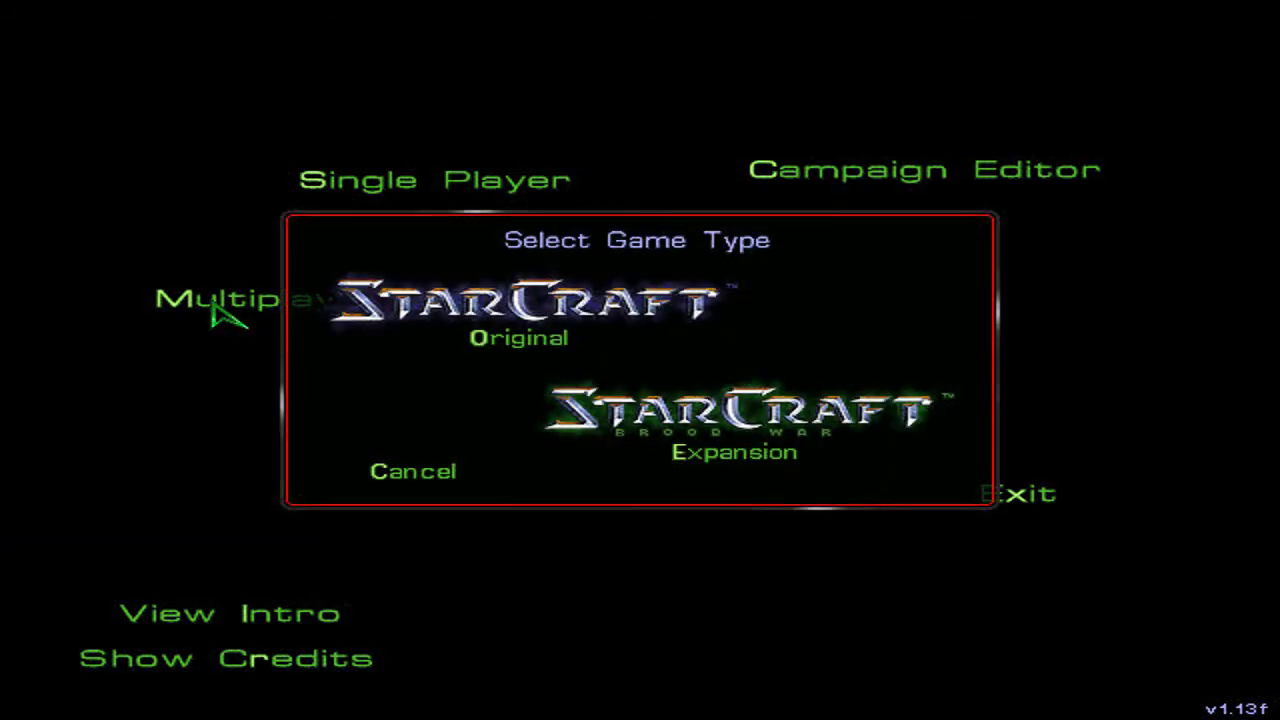
click(619, 321)
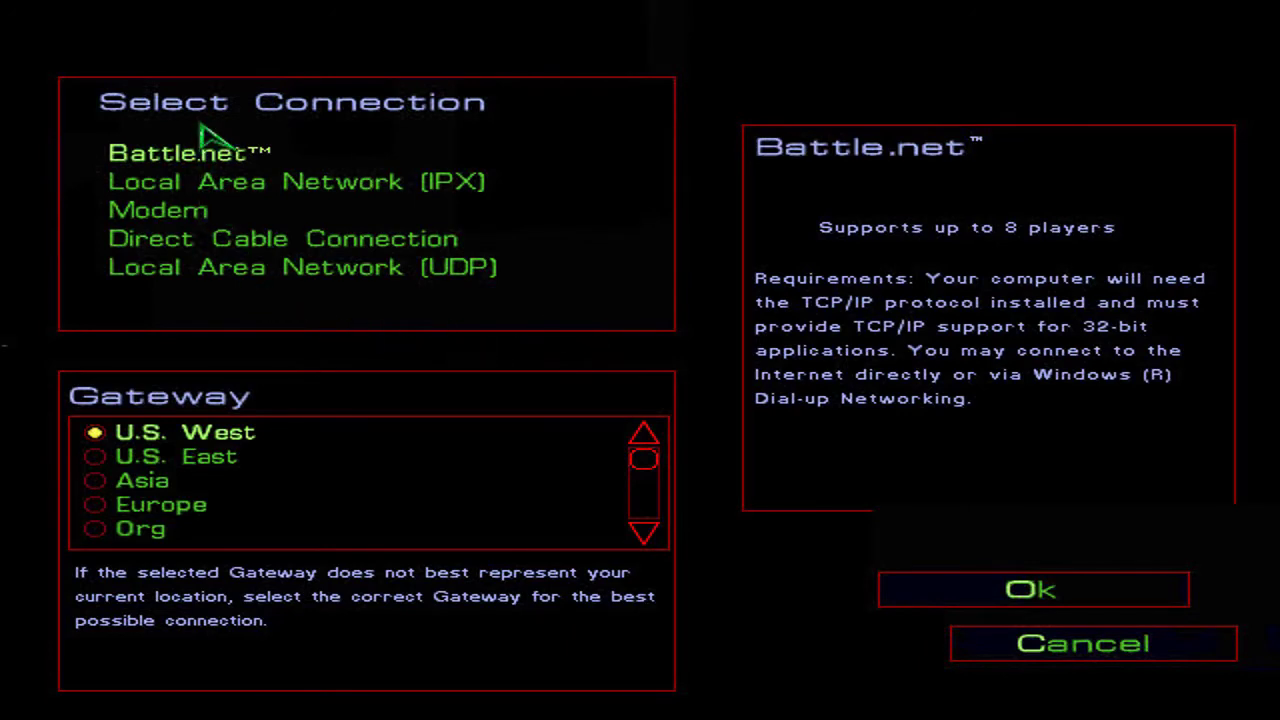
Choose the Local Area Network (UDP) connection and continue with the existing player ID.
click(462, 200)
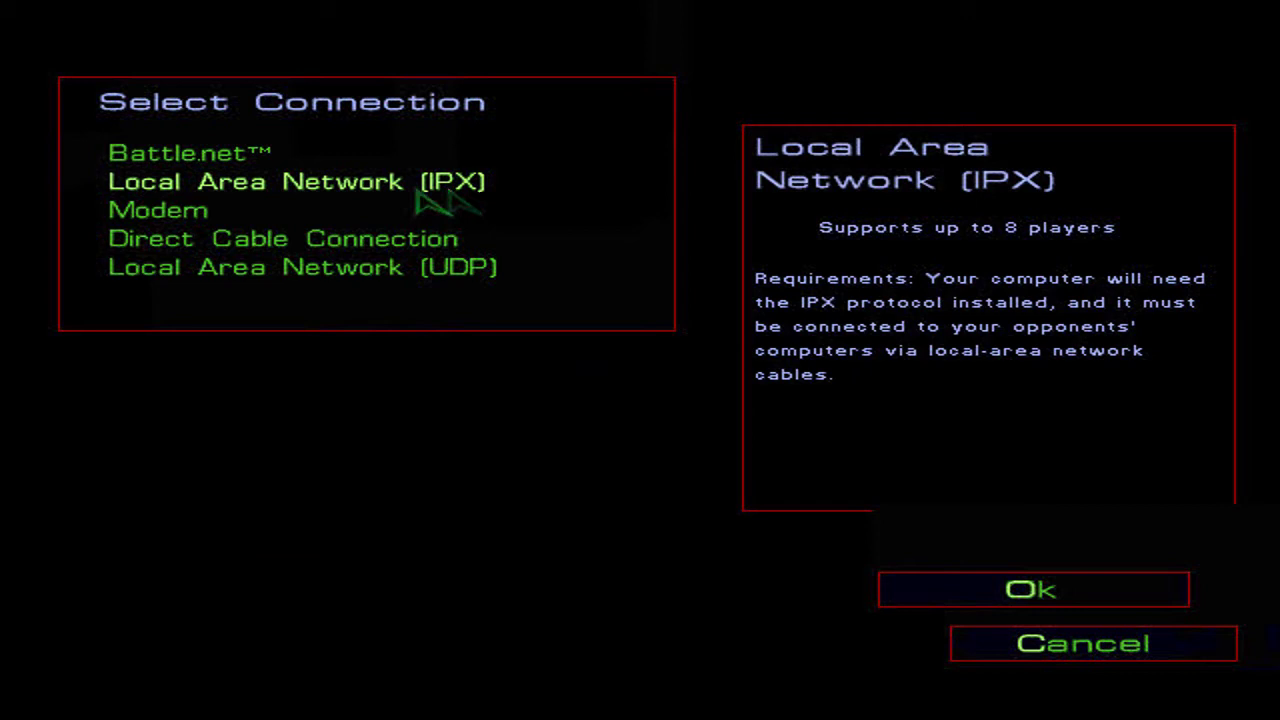
click(268, 272)
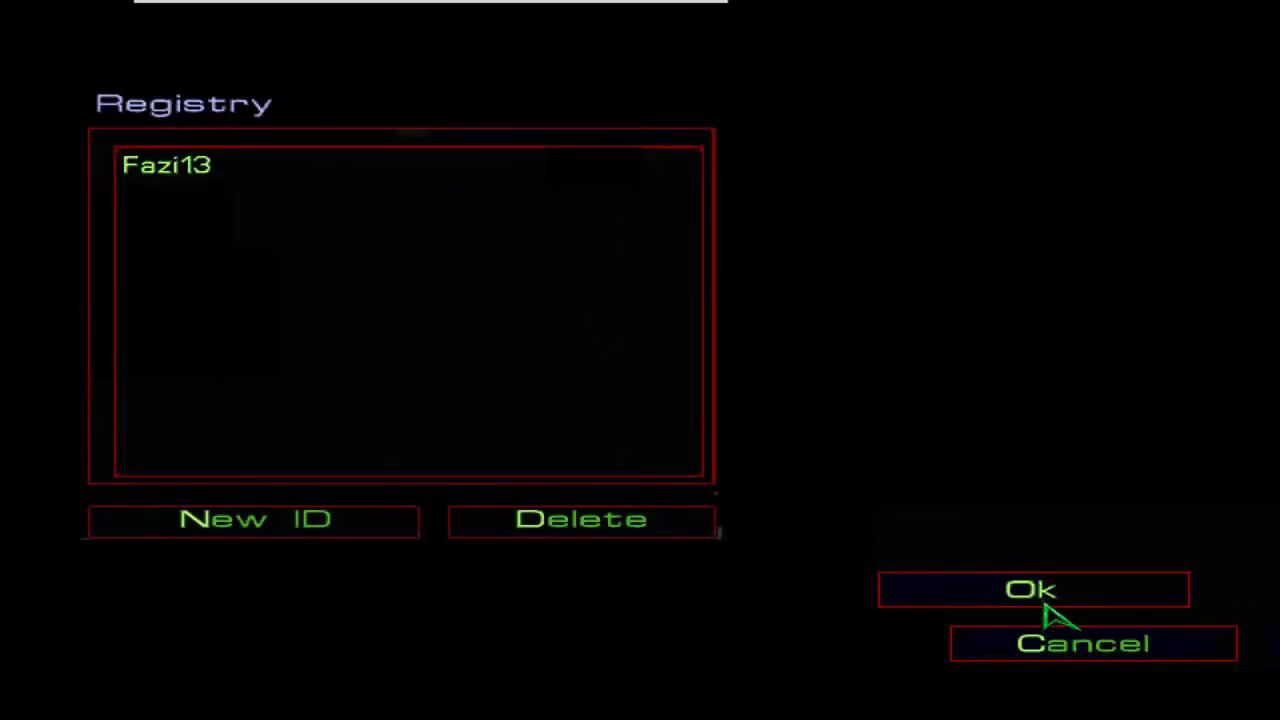
click(1045, 605)
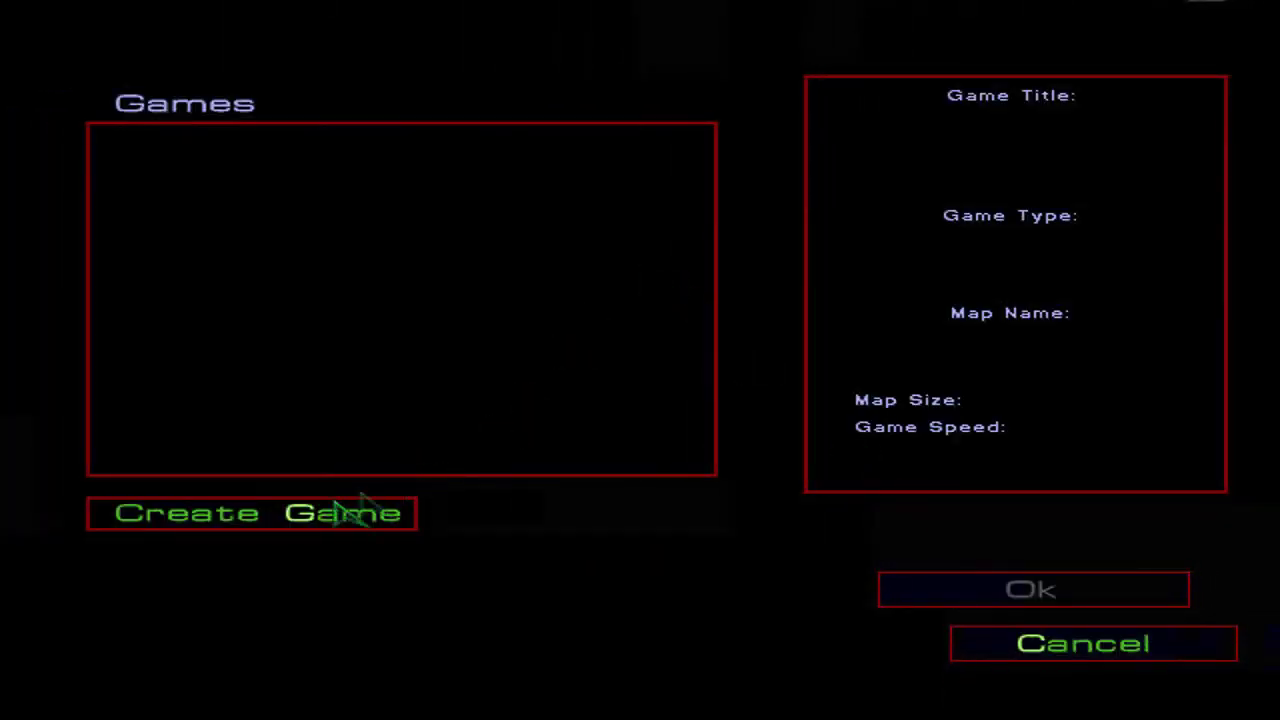
Create a Top vs Bottom game on the map (8) The Web.scm with the speed set to Fastest.
click(360, 512)
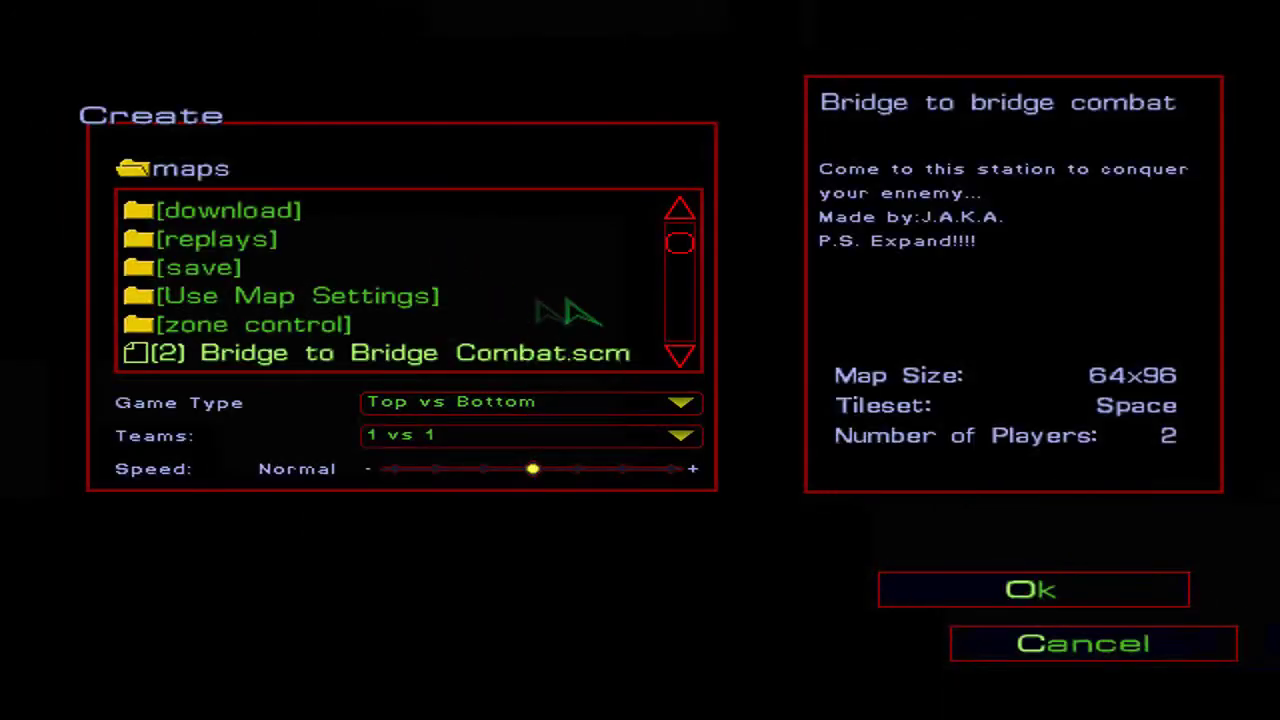
drag(686, 244, 684, 460)
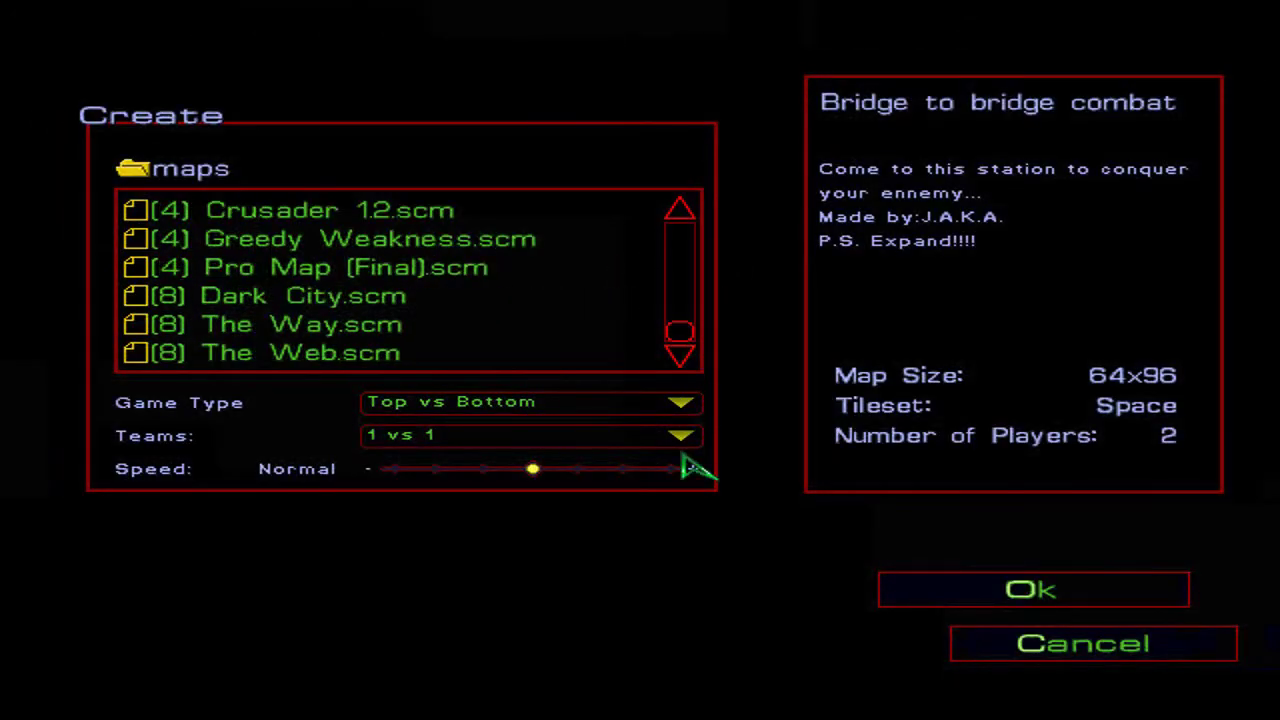
click(482, 358)
click(666, 470)
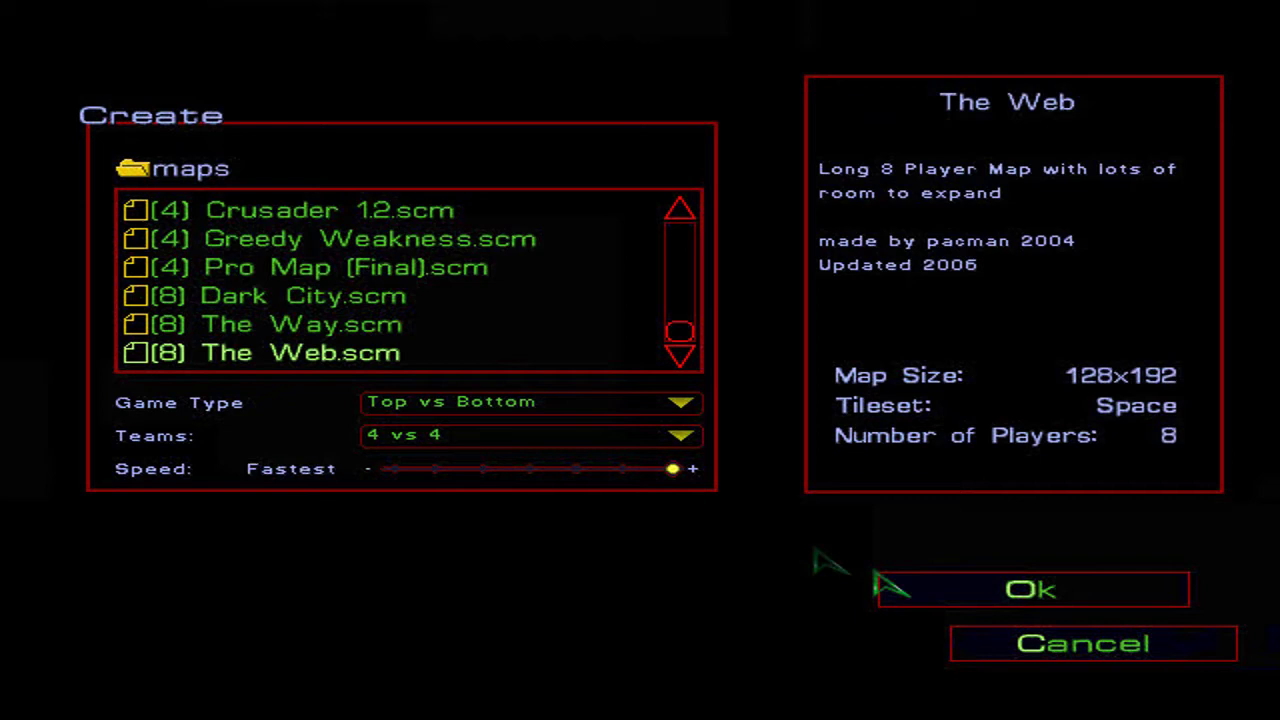
click(915, 592)
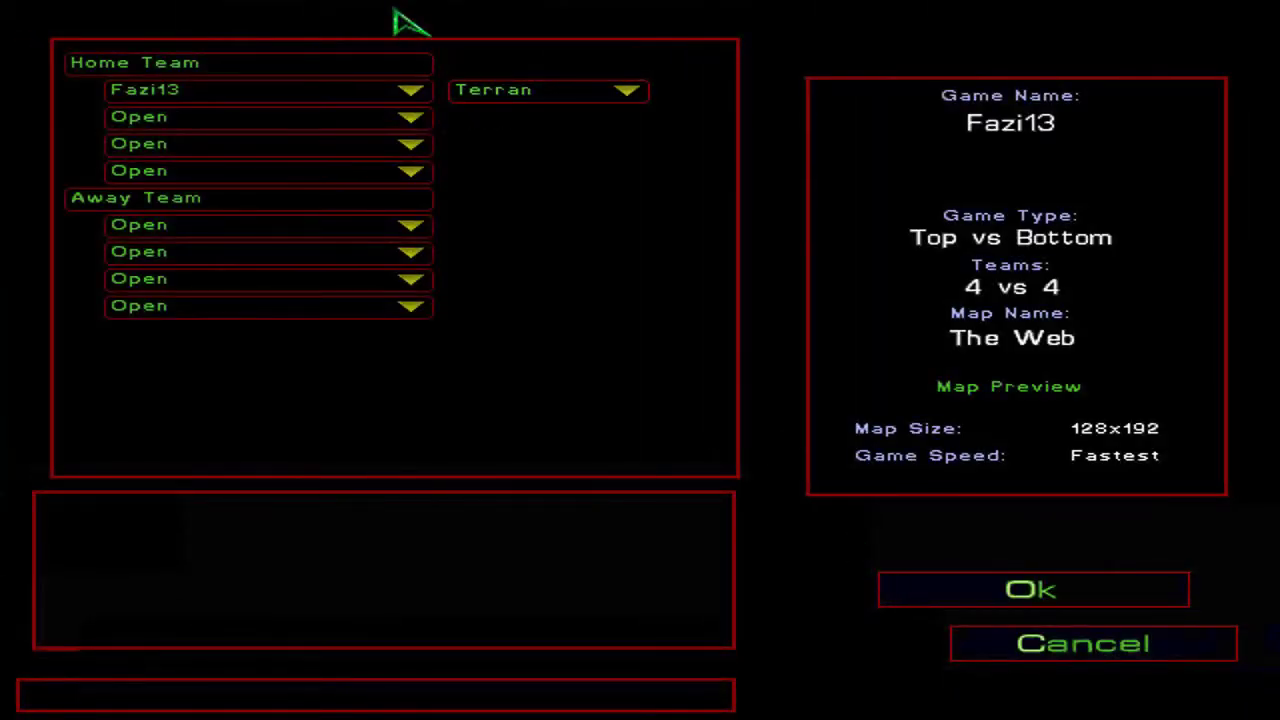
Assign Computer players to the Away Team's first slot and the Home Team's second slot, and start the game.
click(343, 226)
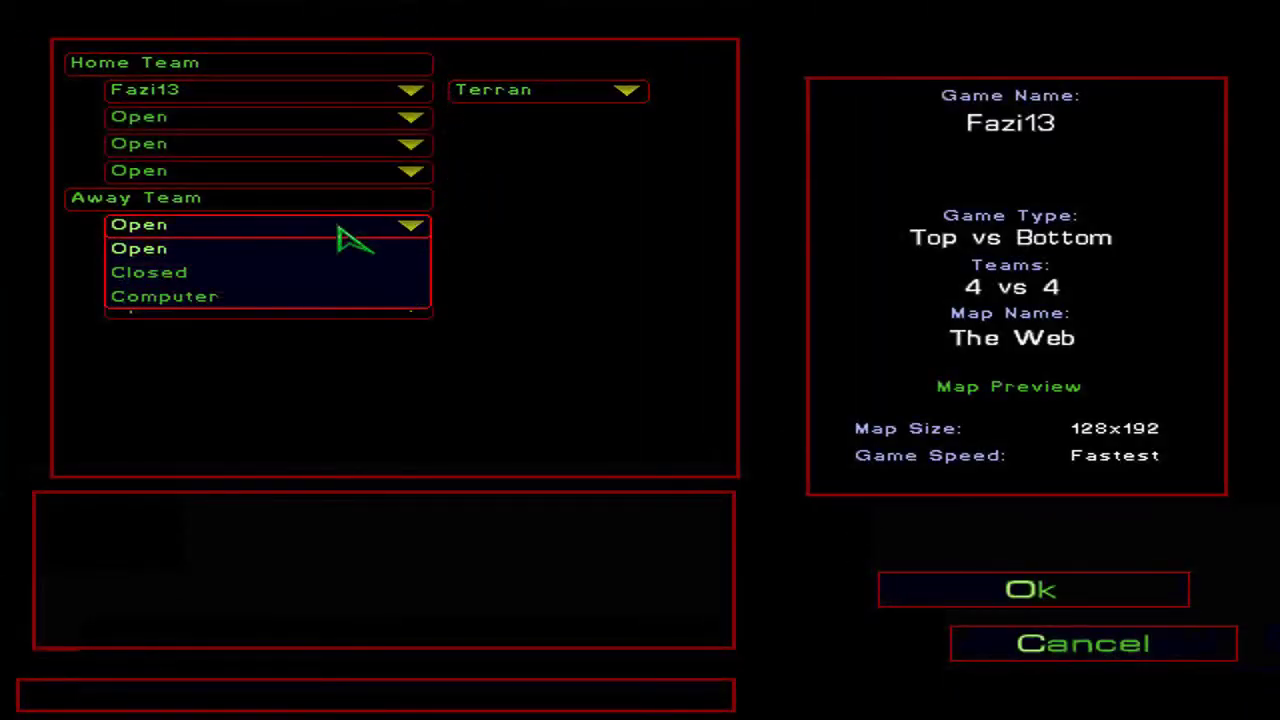
click(330, 297)
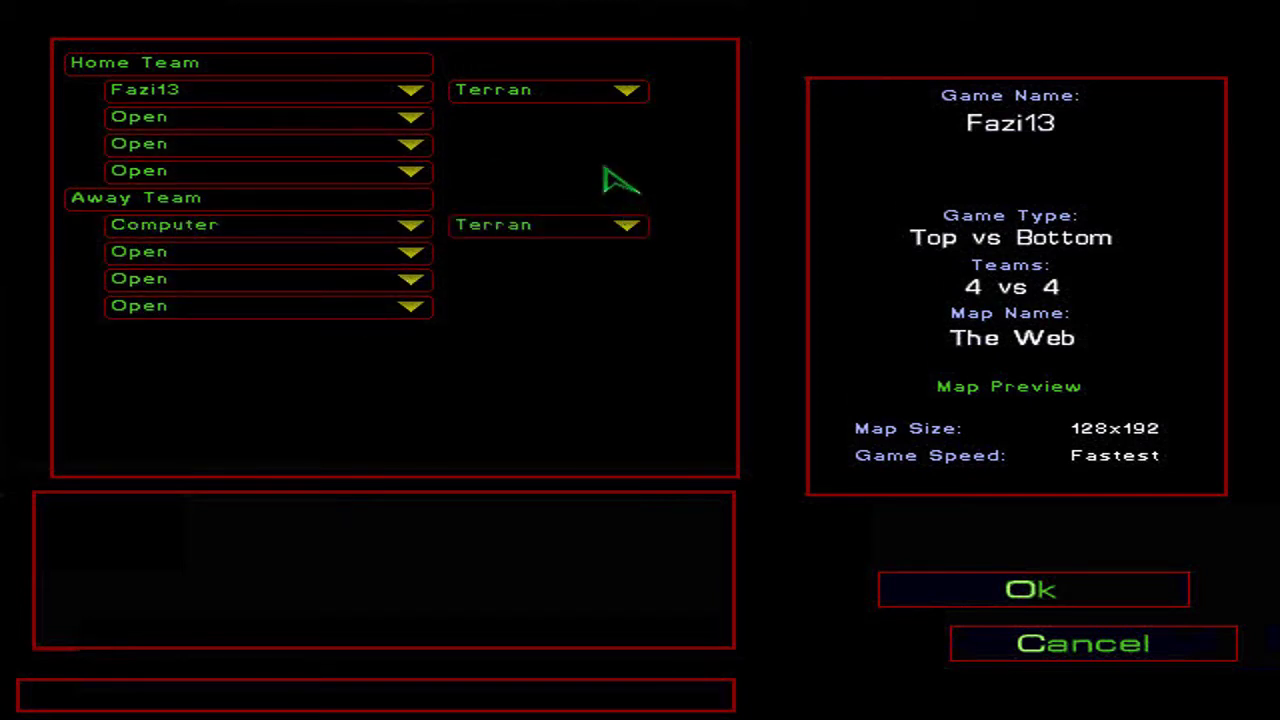
click(225, 122)
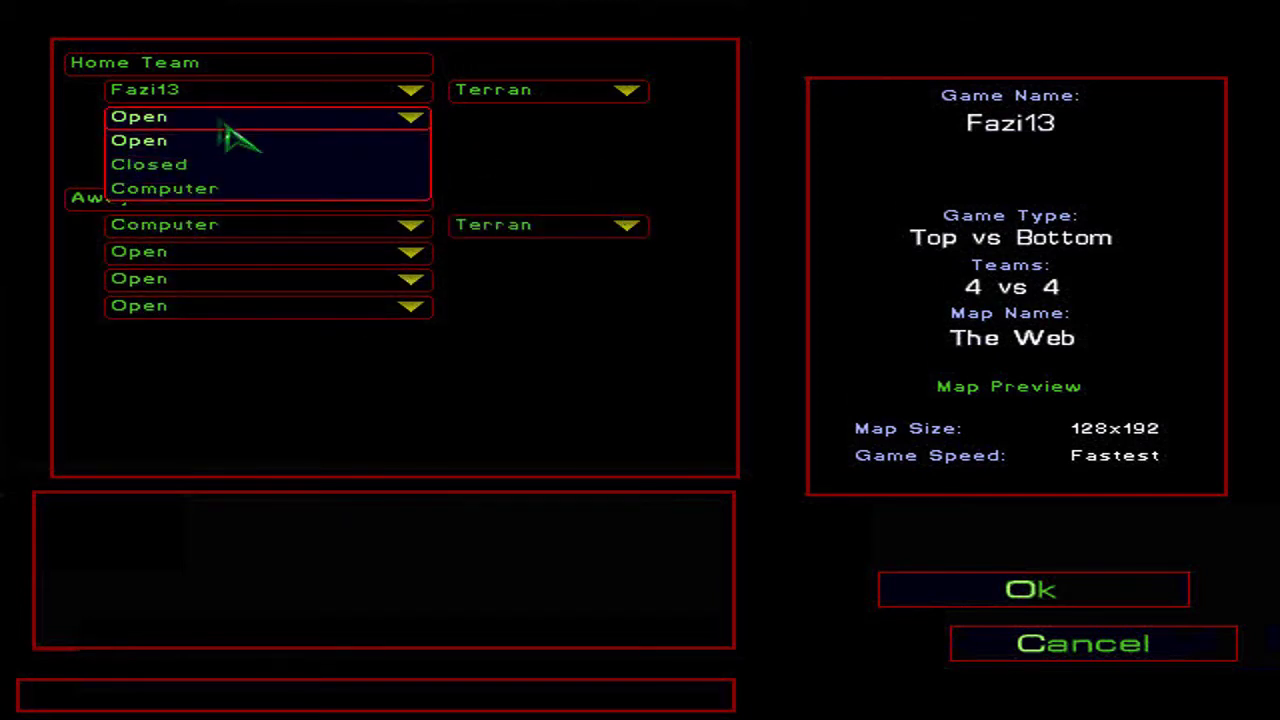
click(268, 188)
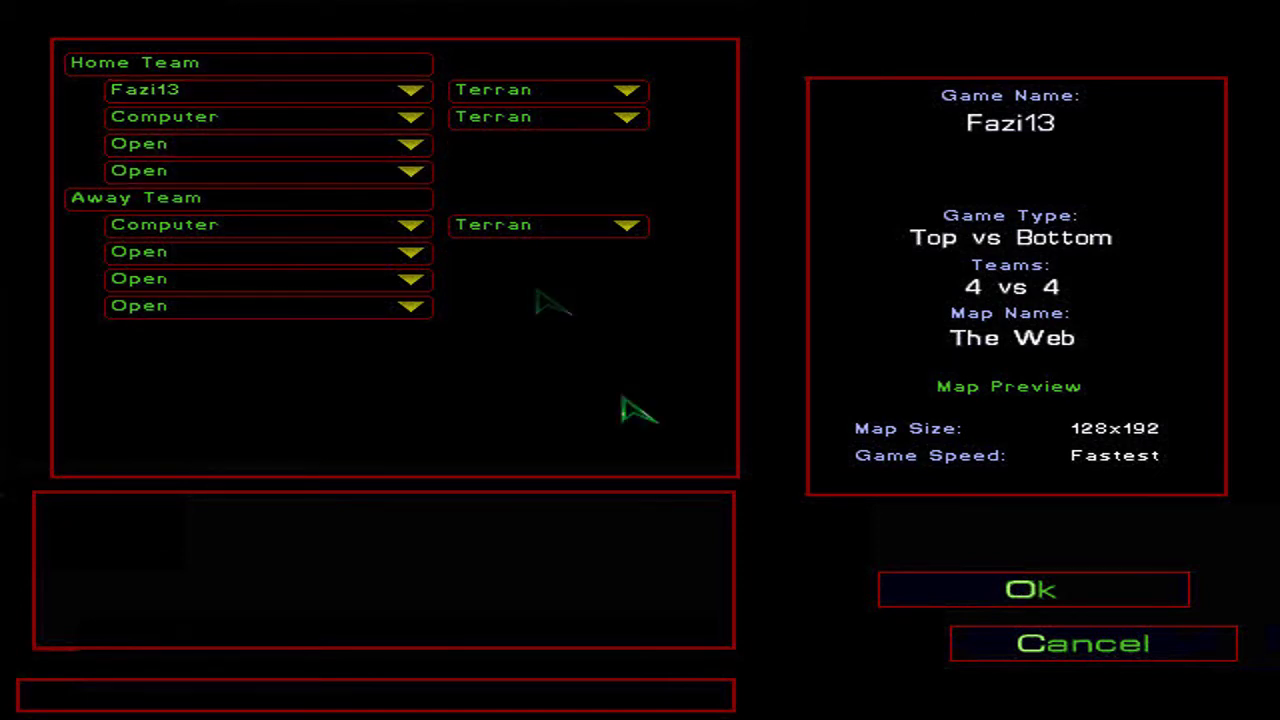
click(1000, 596)
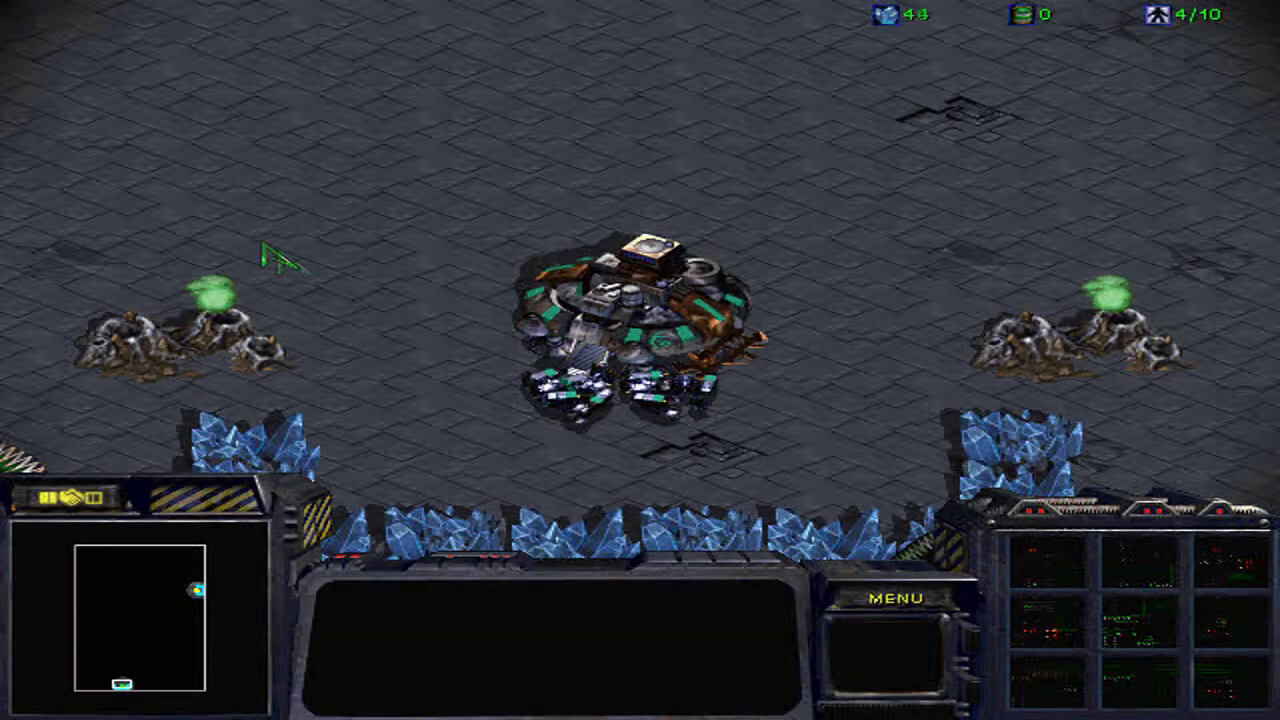
Send the four SCVs beside the Command Center to gather from the mineral field below it.
drag(257, 240, 777, 451)
key(Down)
right_click(575, 490)
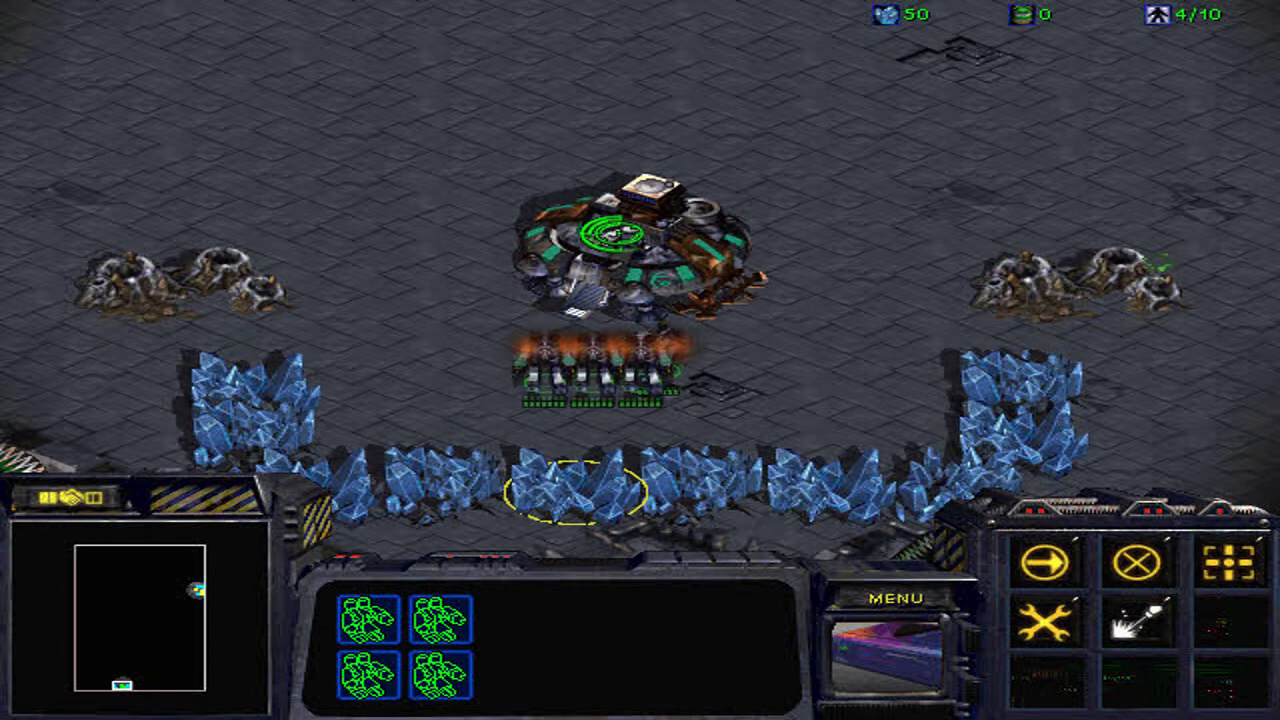
Train an SCV at the Terran Command Center.
click(630, 250)
key(s)
key(Up)
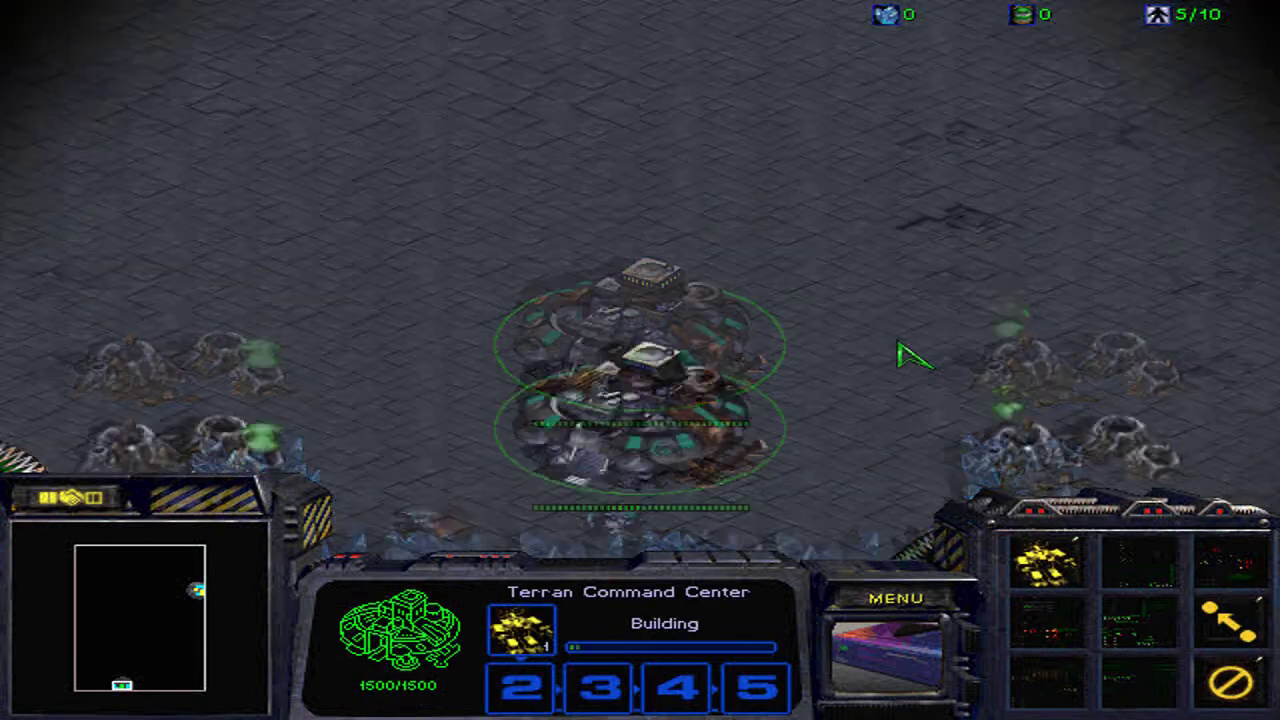
key(Down)
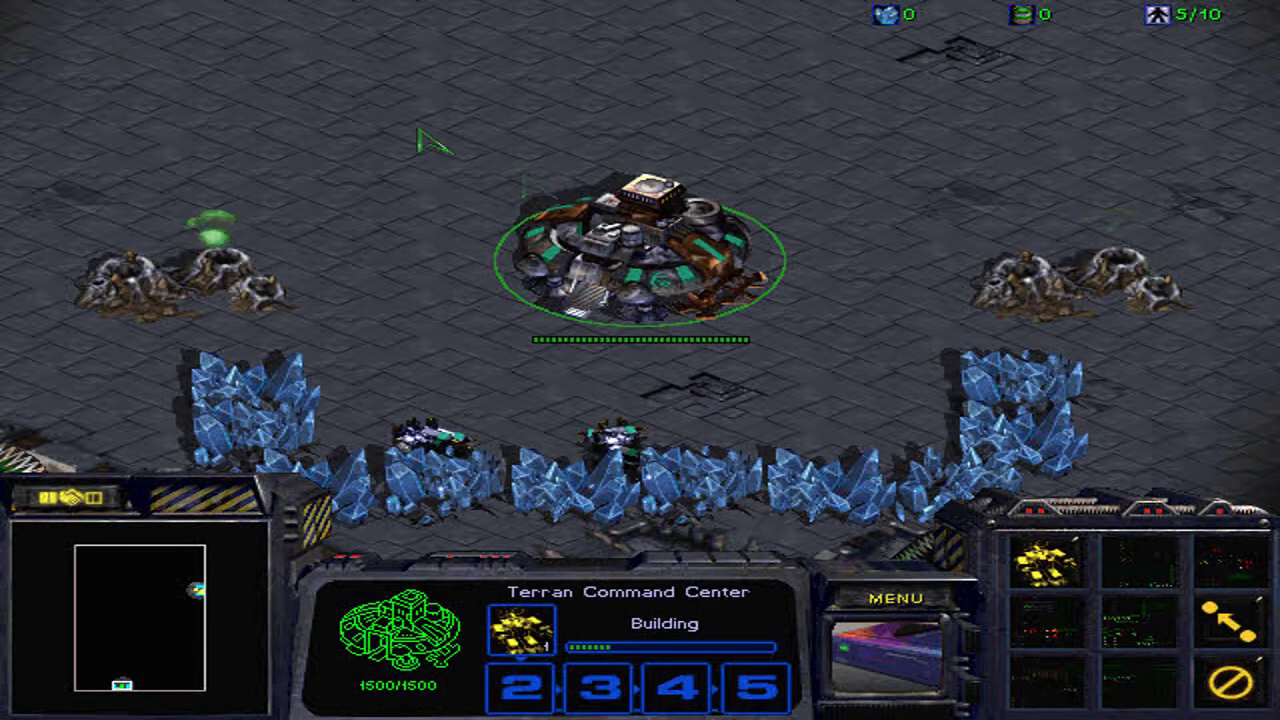
drag(418, 130, 831, 343)
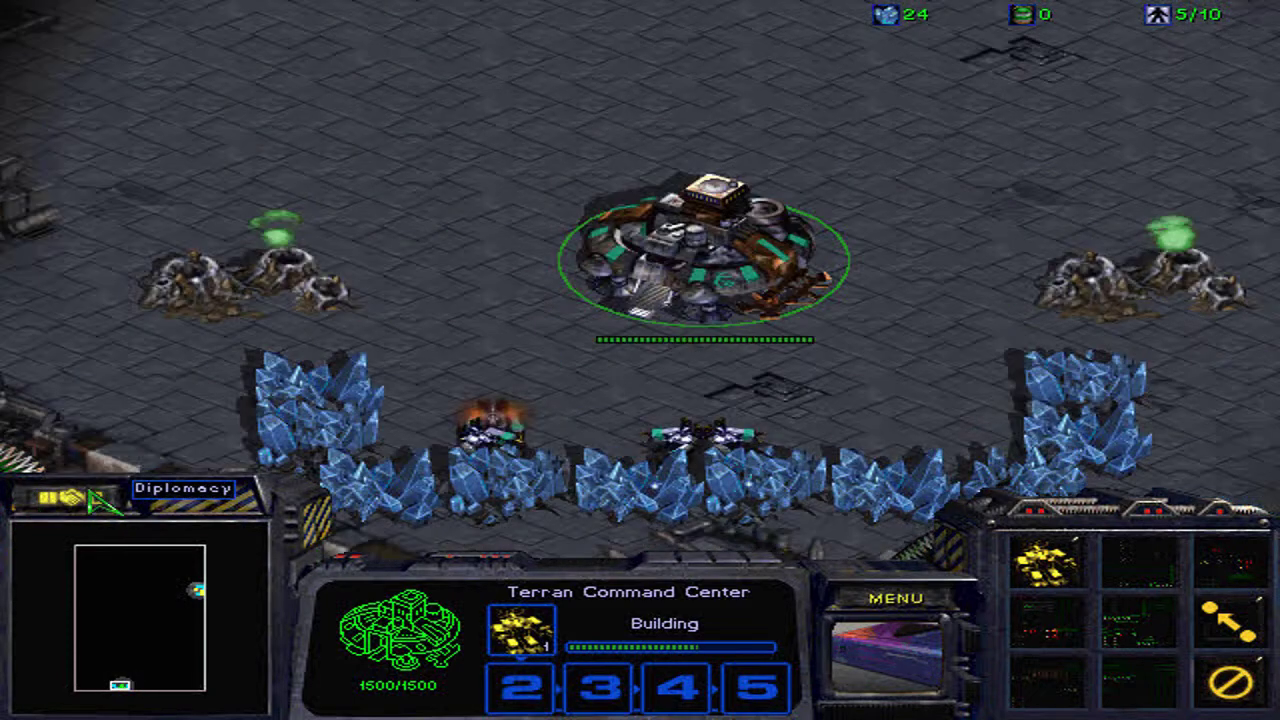
View the alliance and shared vision settings and close them without applying changes.
click(75, 498)
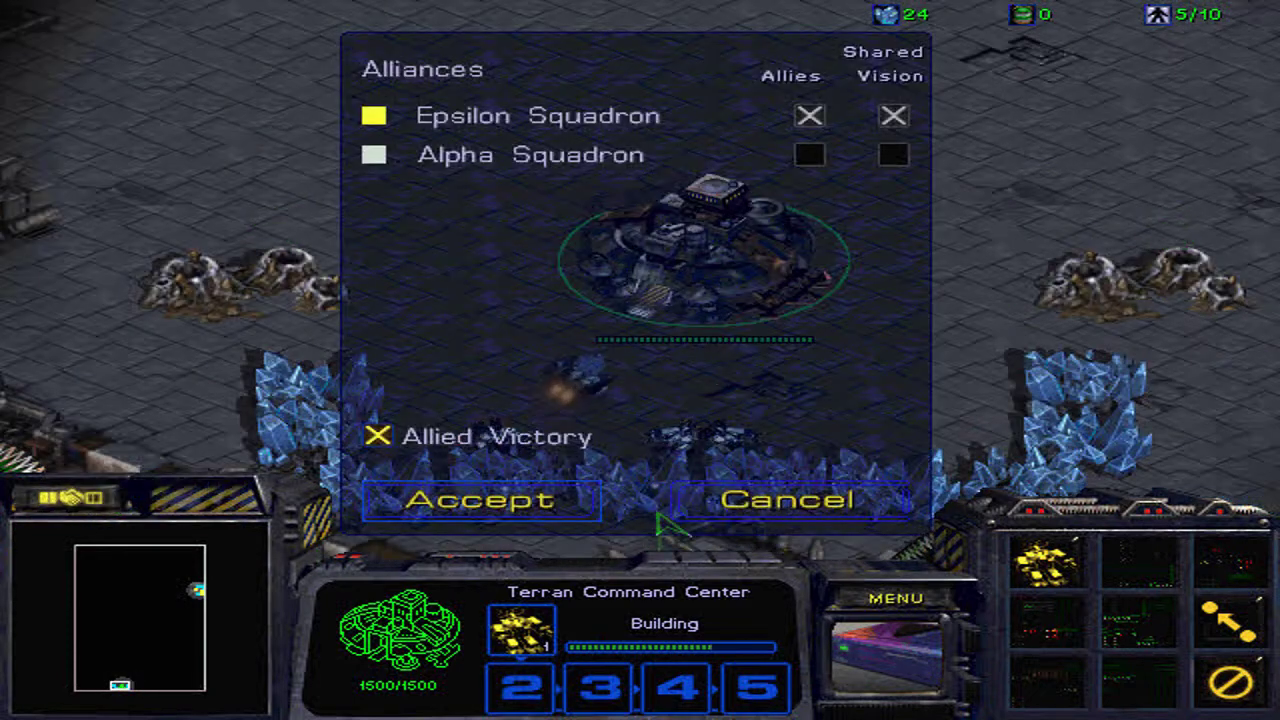
click(790, 500)
End the mission, and open and cancel the replay saving dialog on the score screen.
click(895, 598)
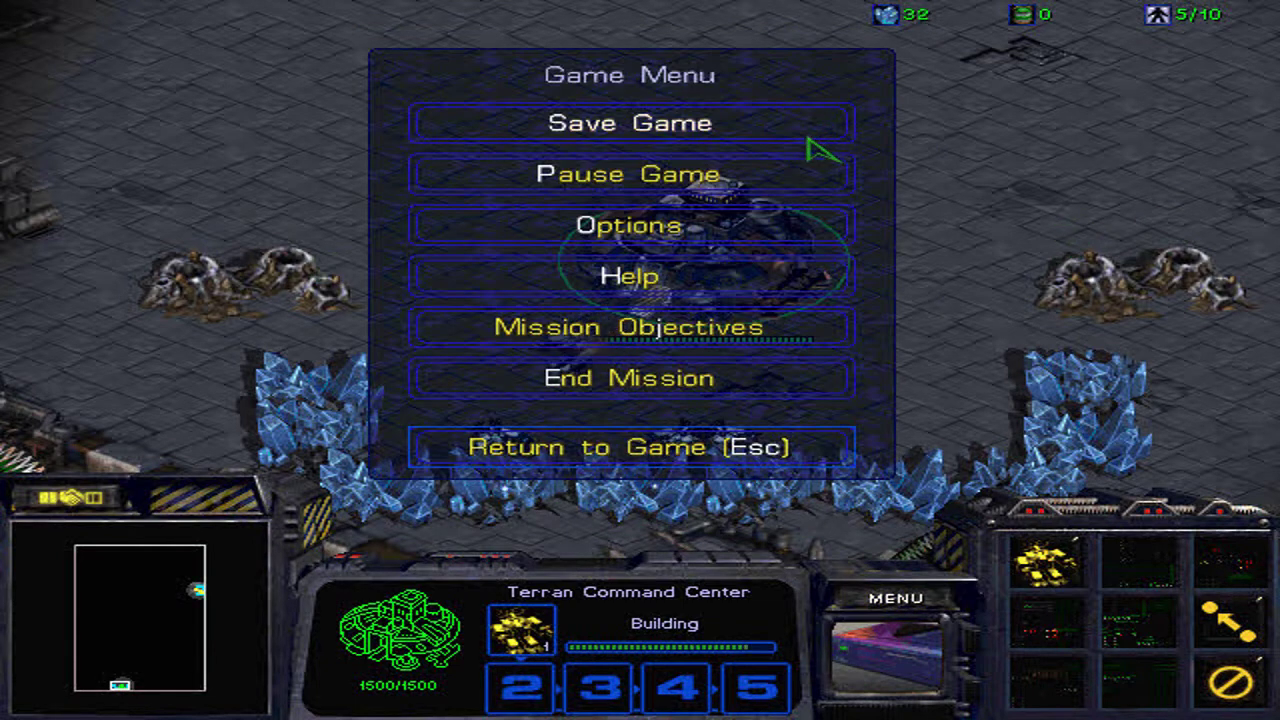
click(700, 378)
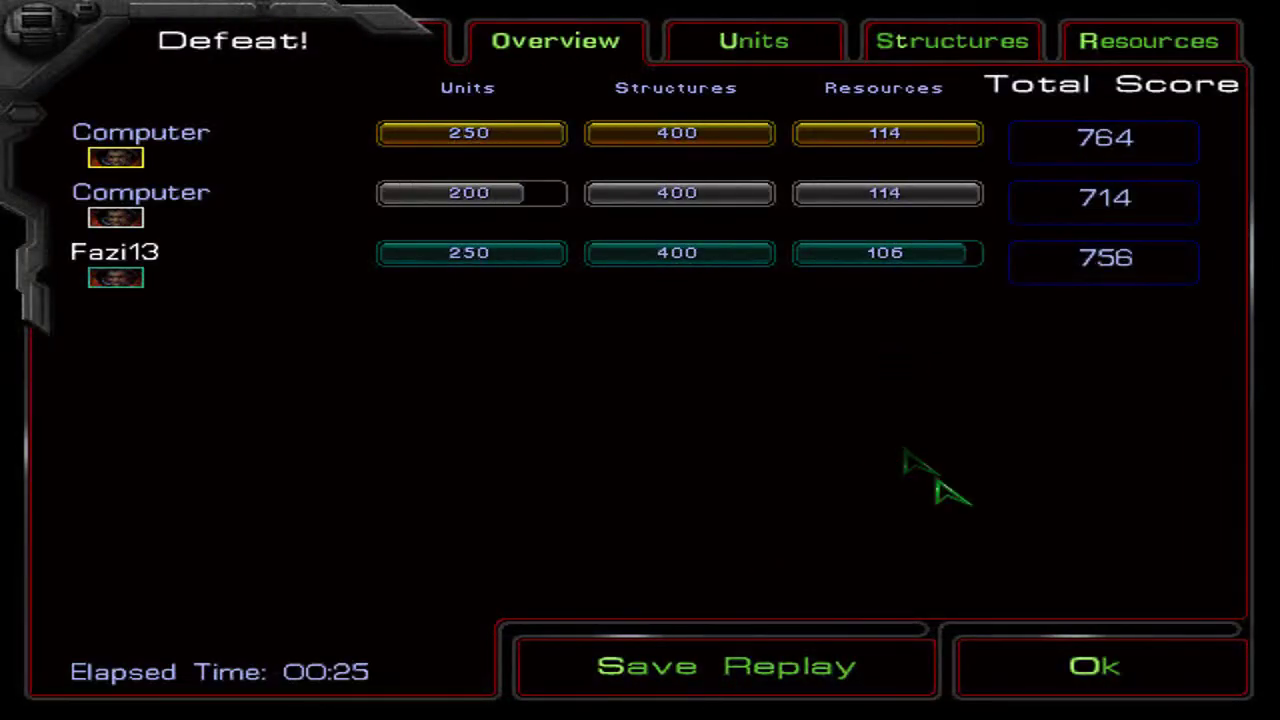
click(850, 676)
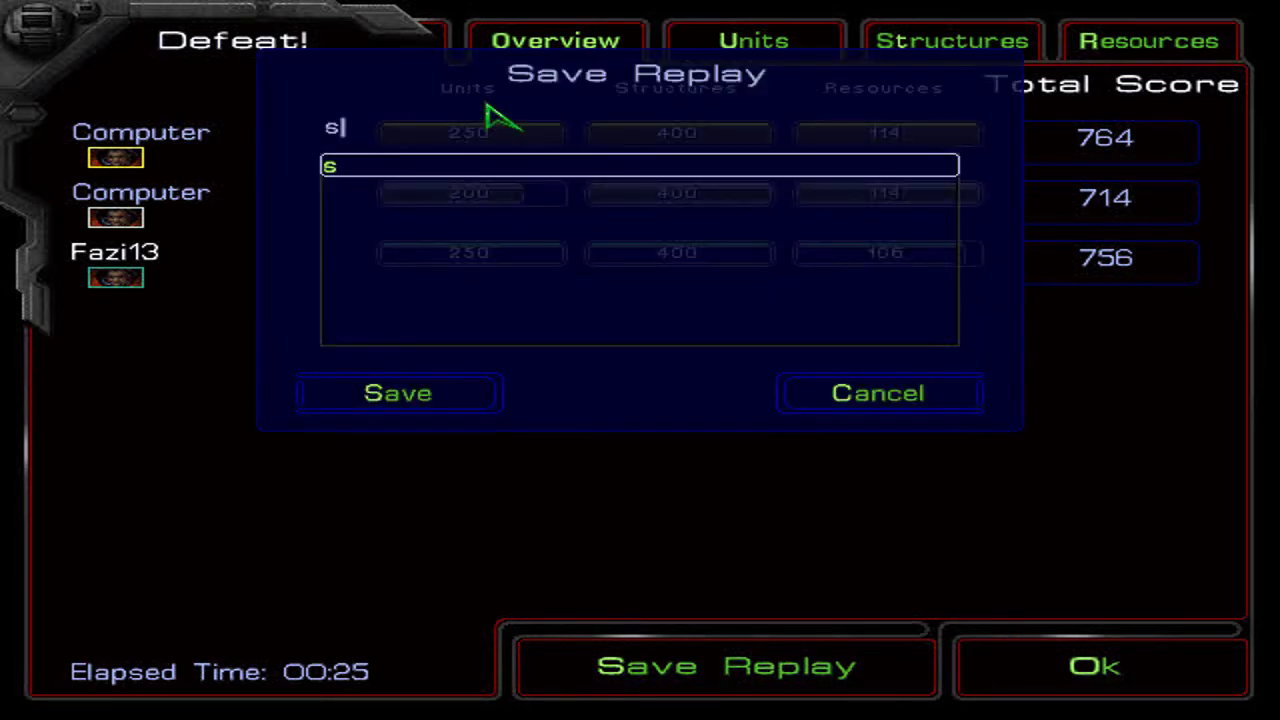
click(838, 392)
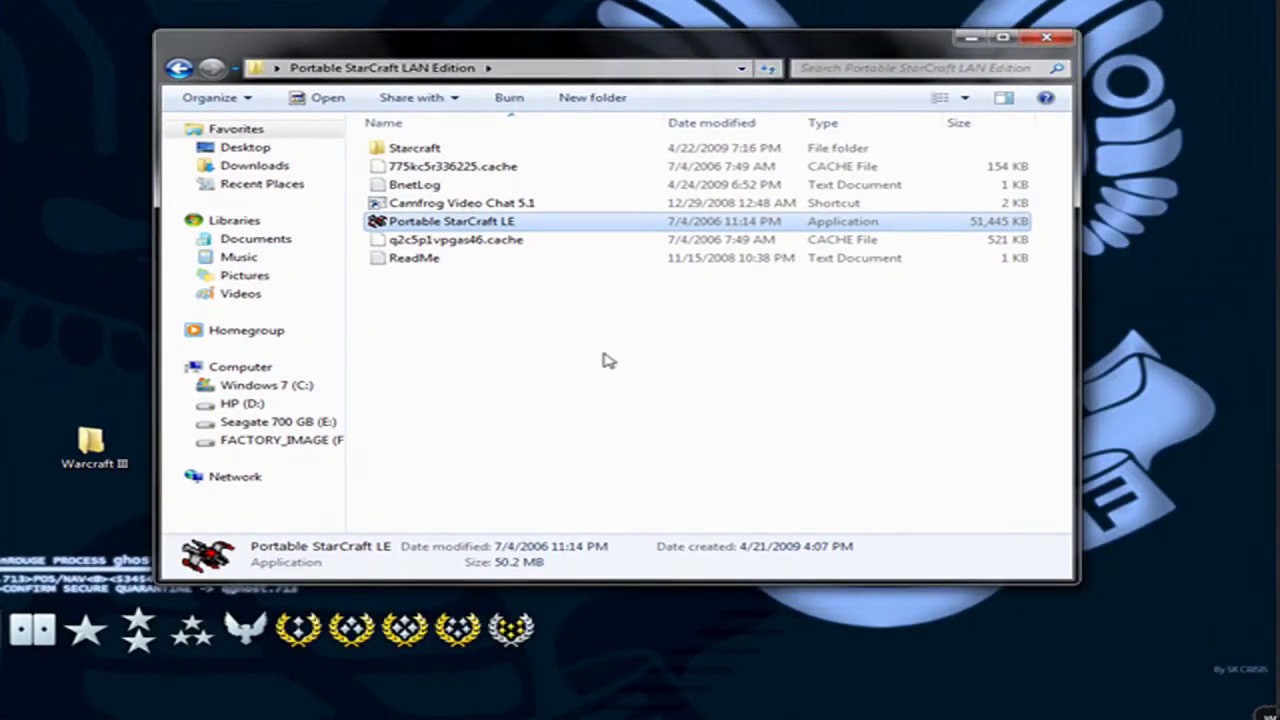
click(607, 358)
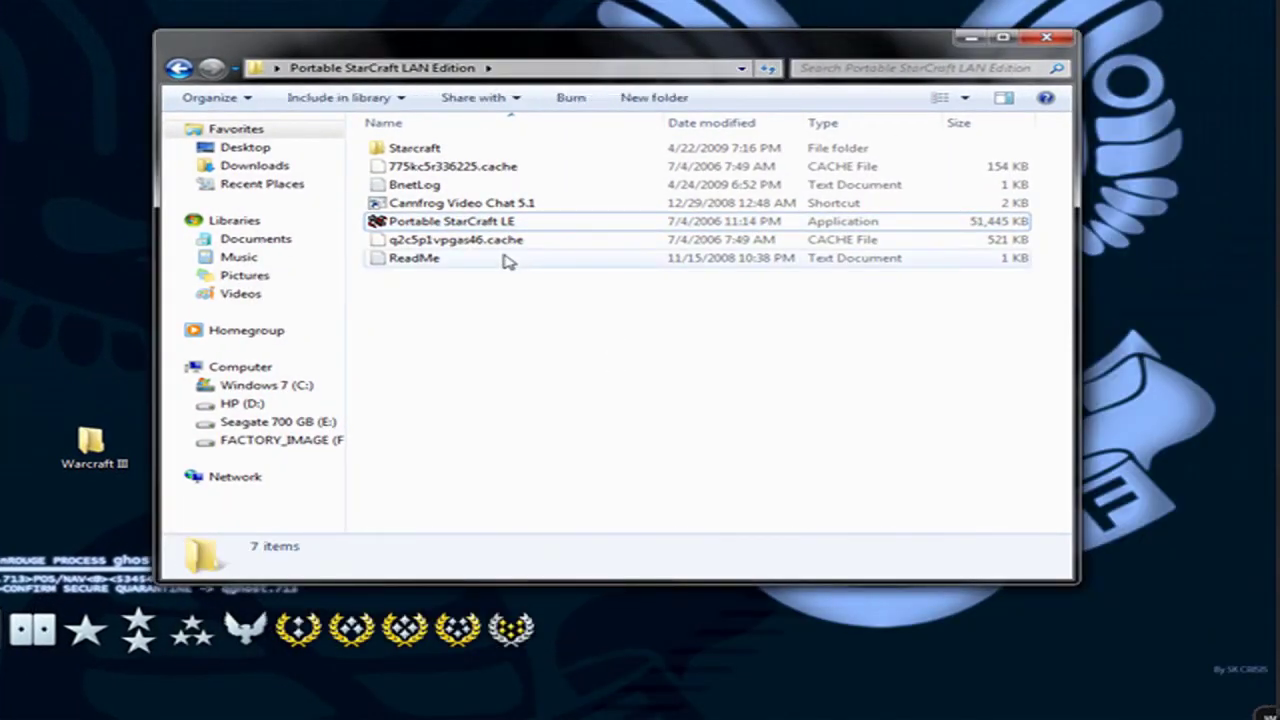
drag(773, 55, 693, 70)
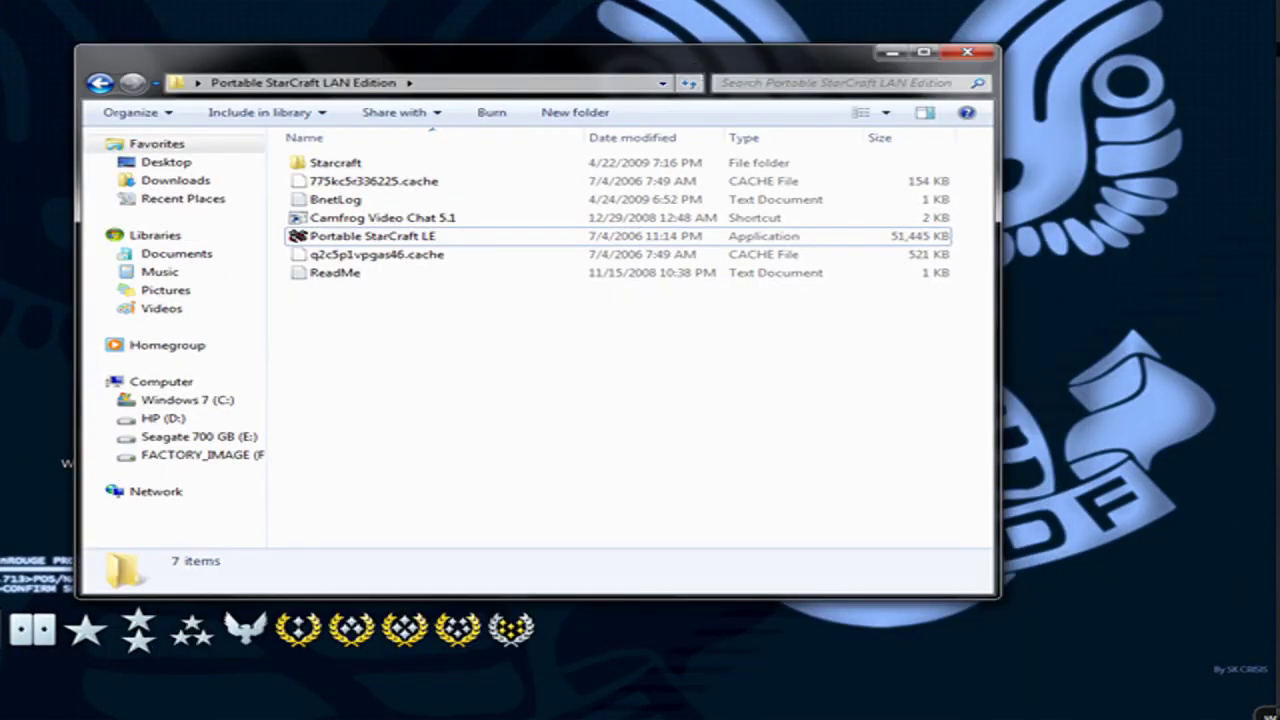
mouse_move(1250, 125)
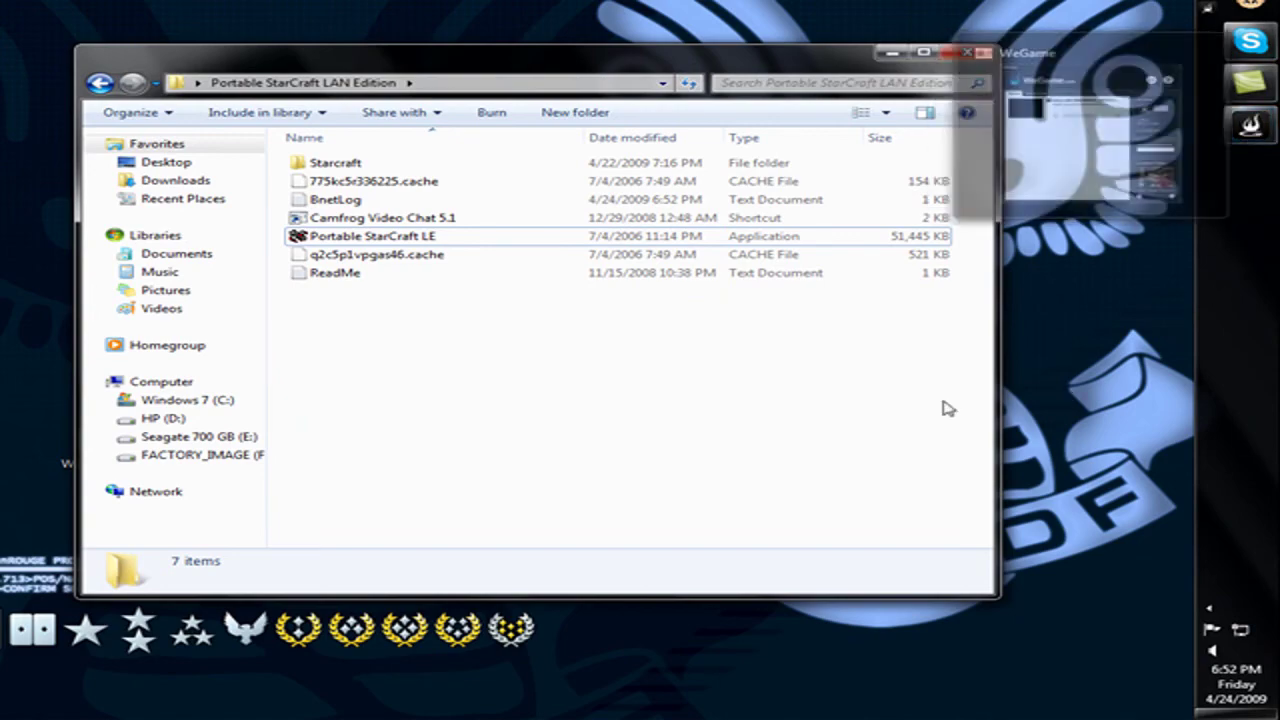
Copy the file name of the Portable StarCraft LE application and rename the file as StarCraft.
click(441, 237)
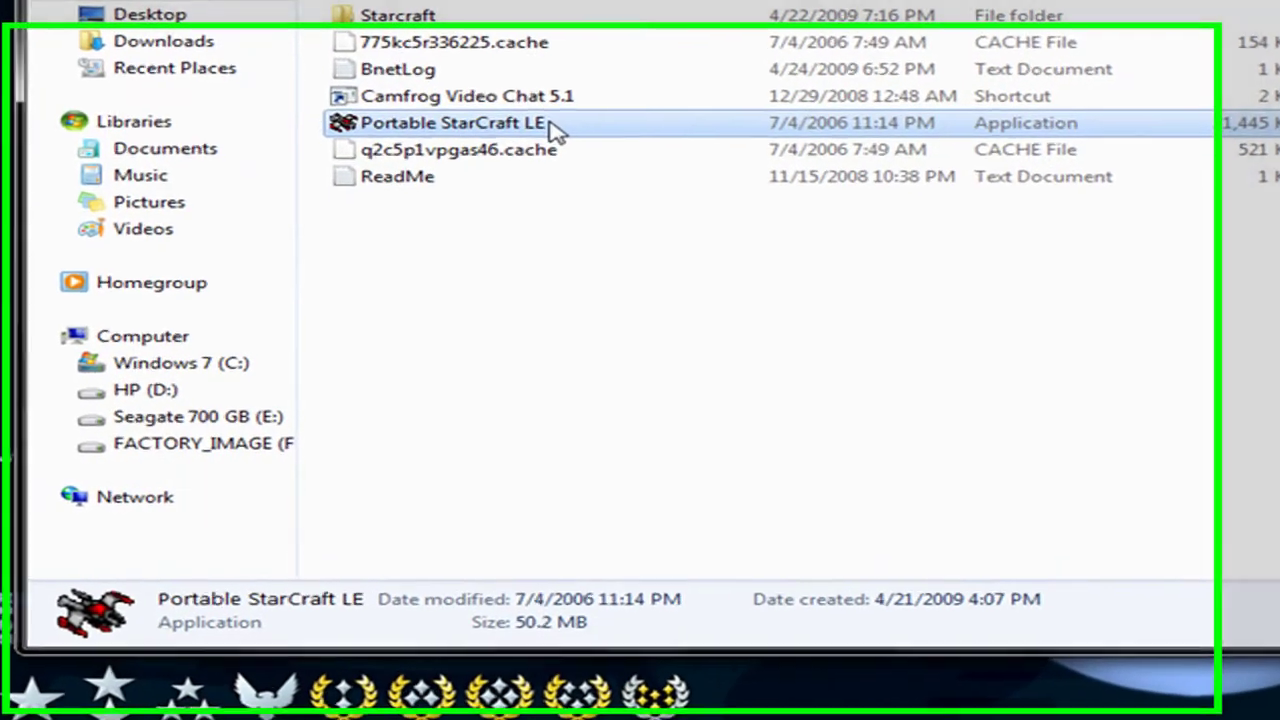
right_click(441, 237)
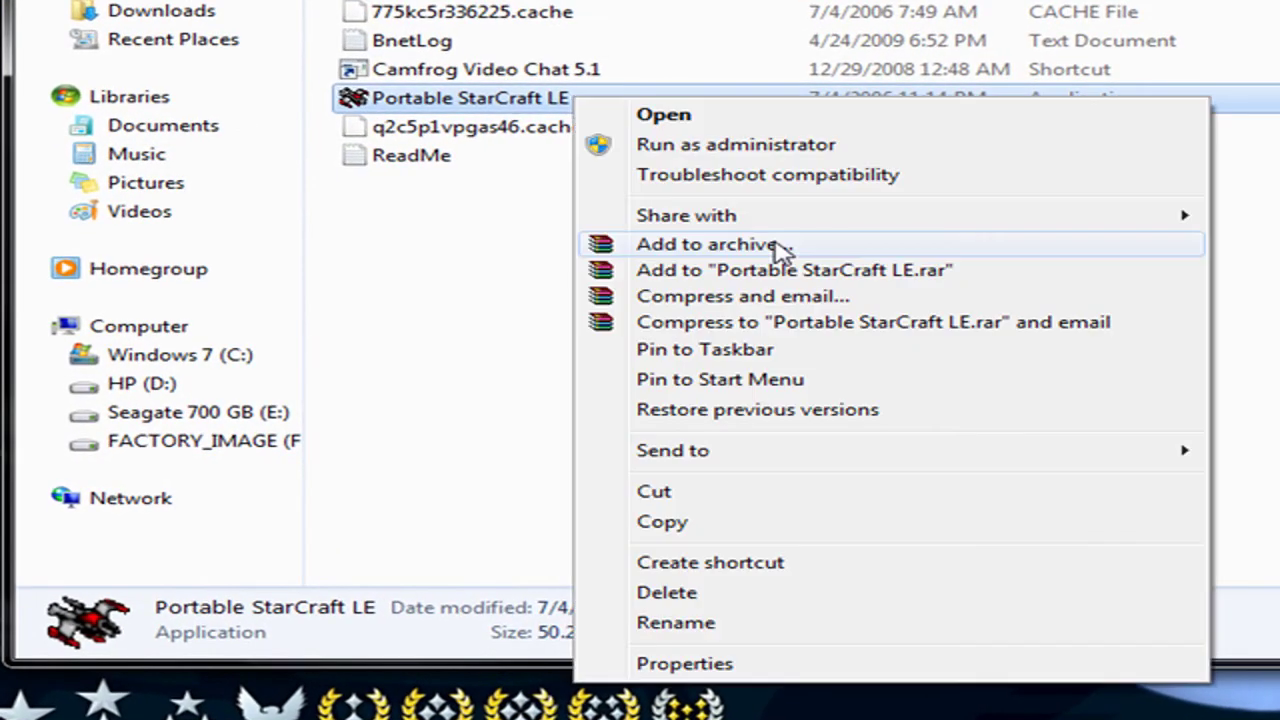
click(698, 622)
key(ctrl+c)
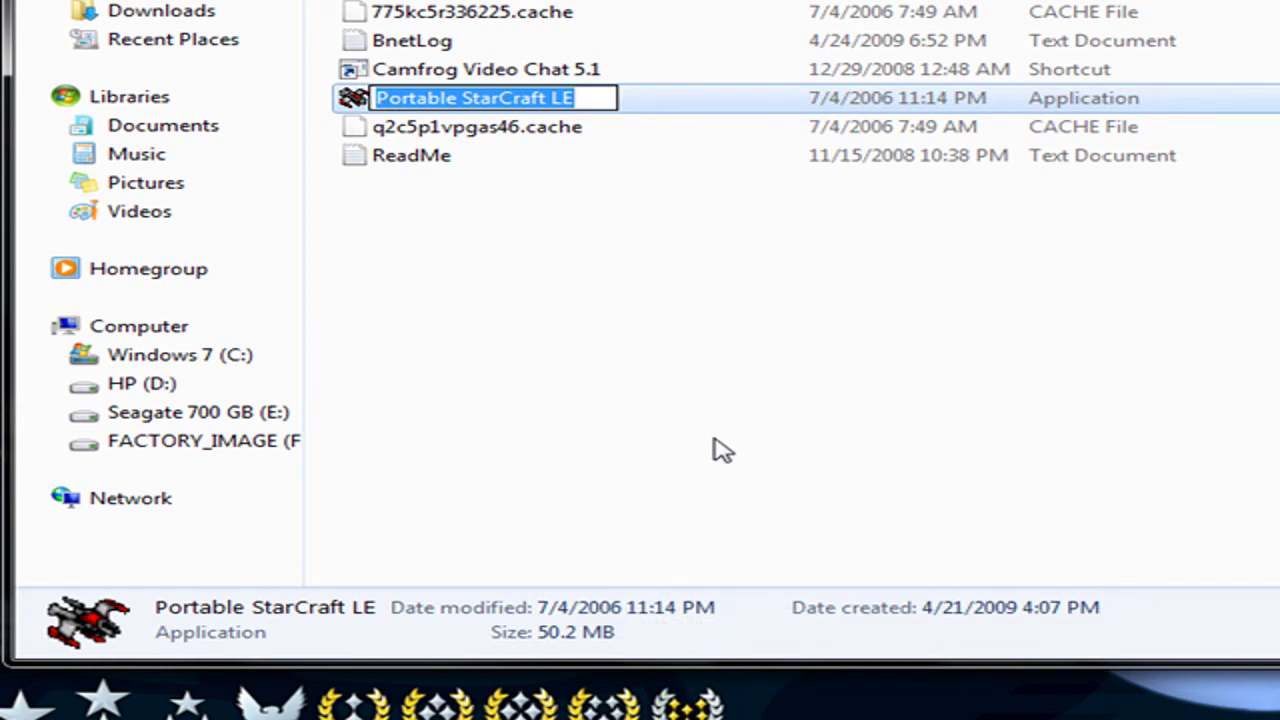
text(StarCraft)
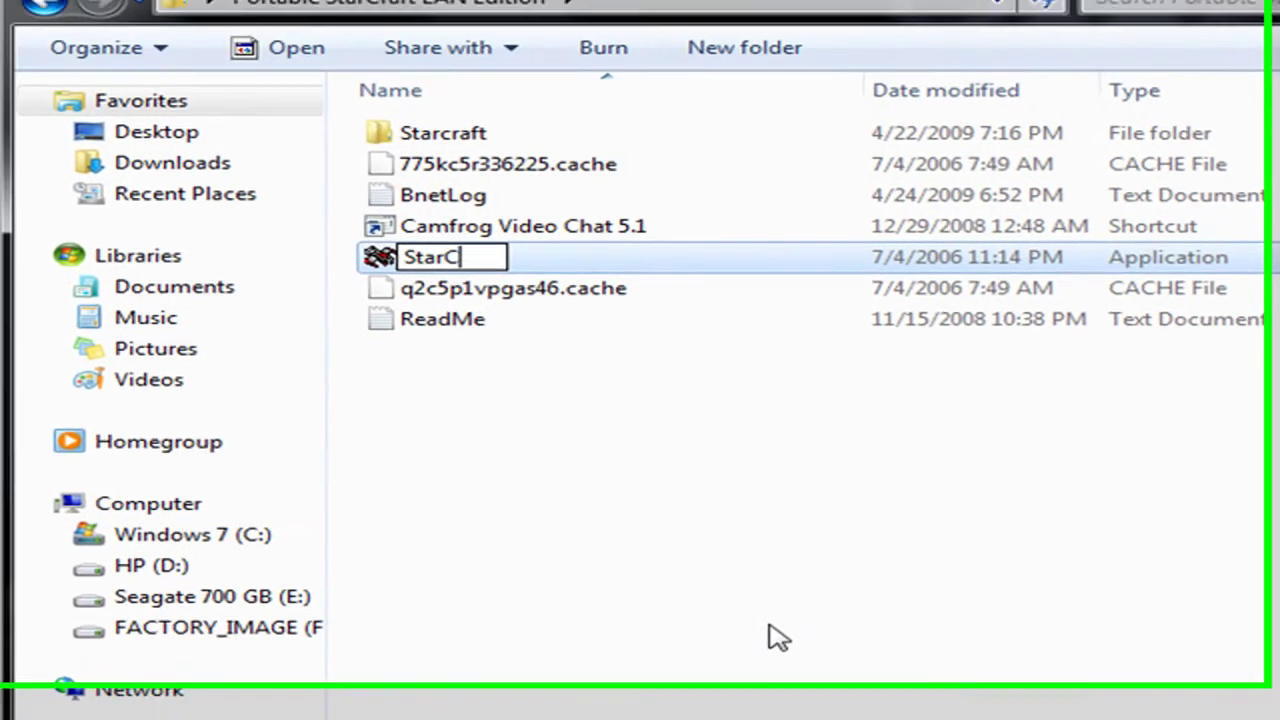
key(Return)
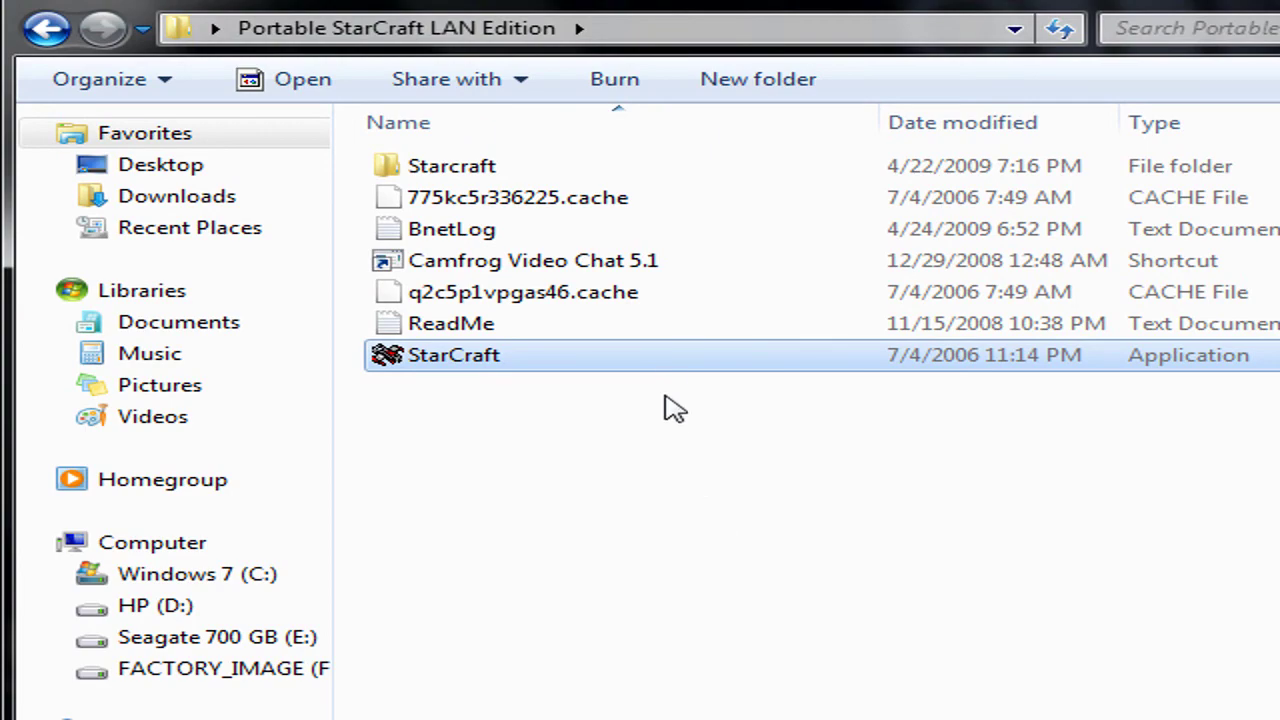
Try to launch the renamed StarCraft application, and restore its file name to Portable StarCraft LE.
double_click(670, 355)
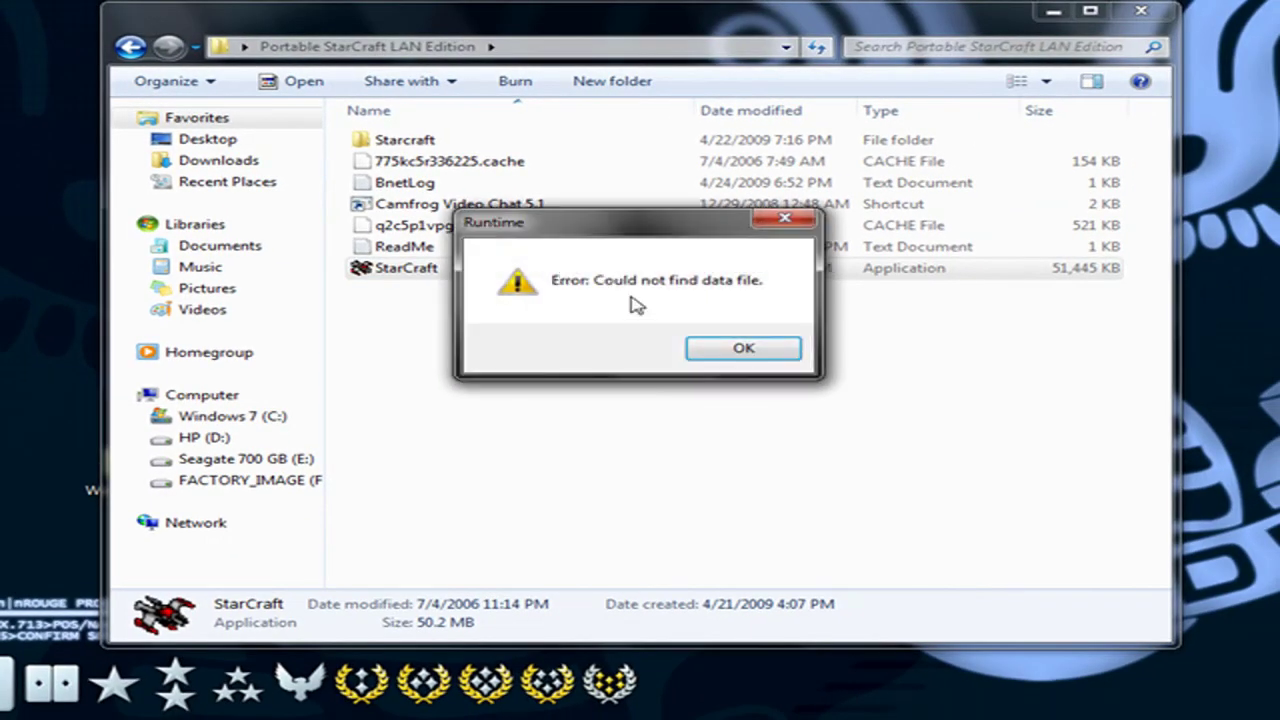
click(744, 350)
right_click(482, 270)
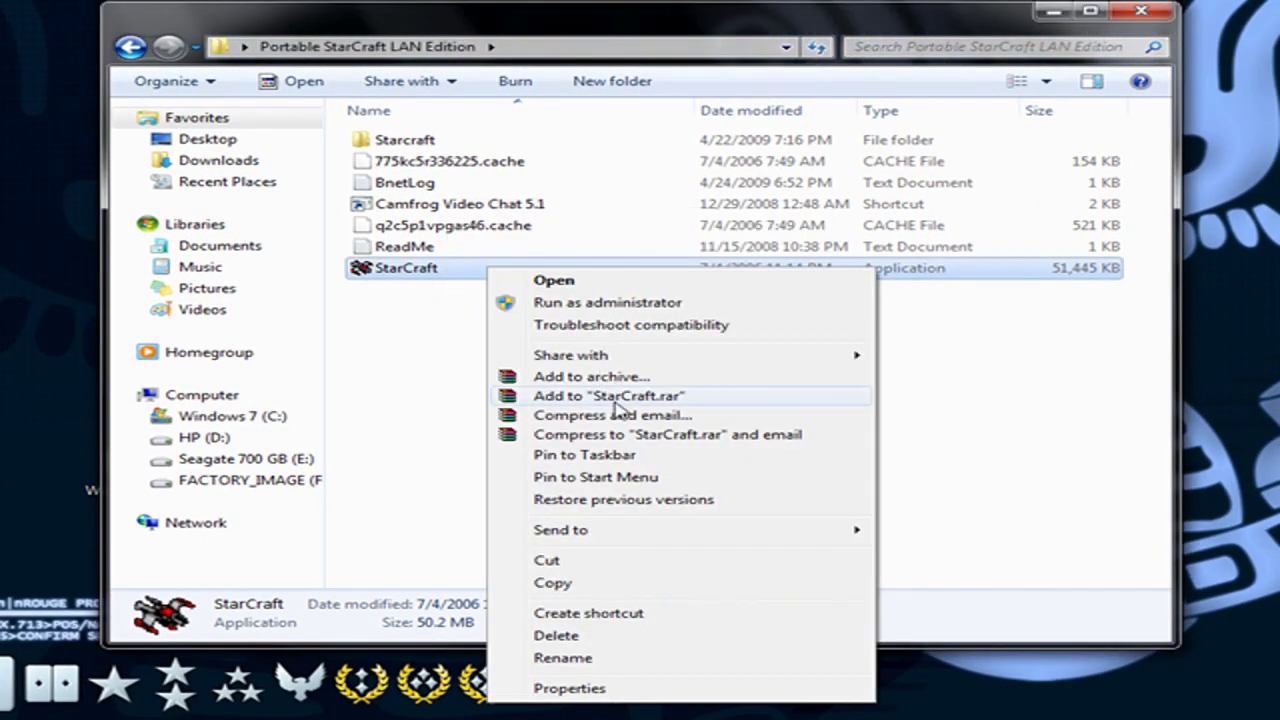
click(563, 658)
key(ctrl+v)
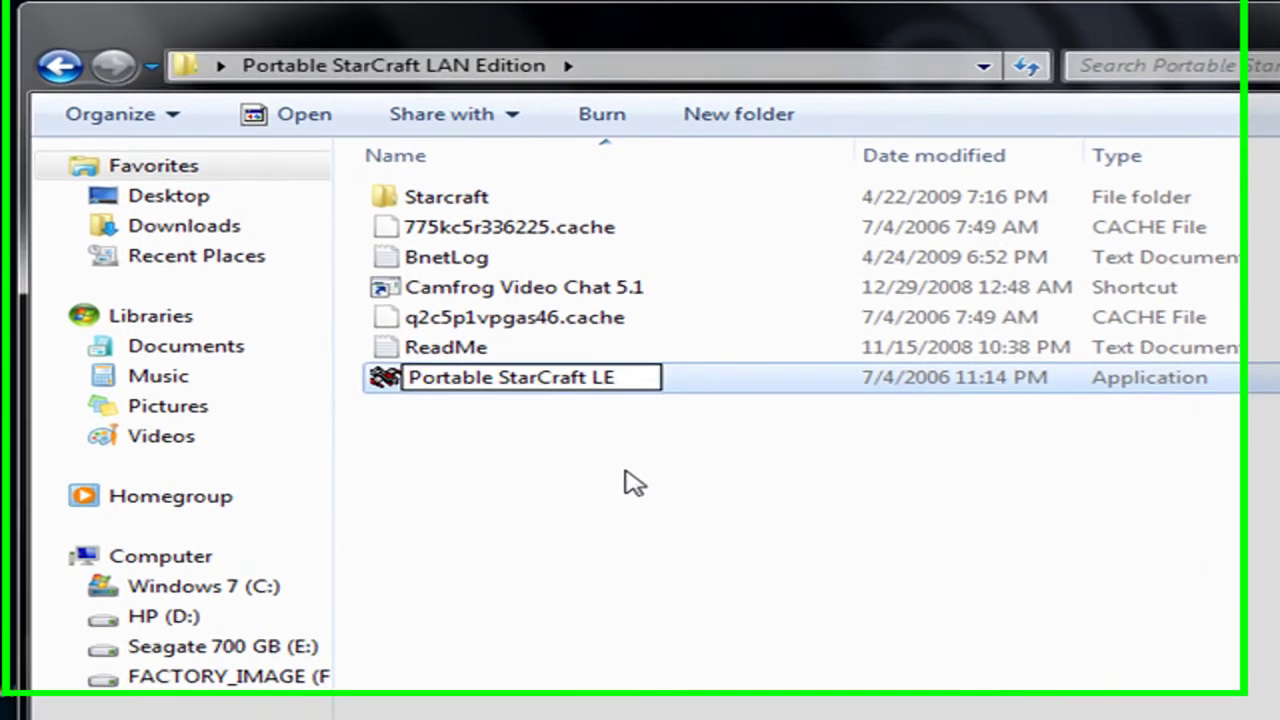
click(530, 335)
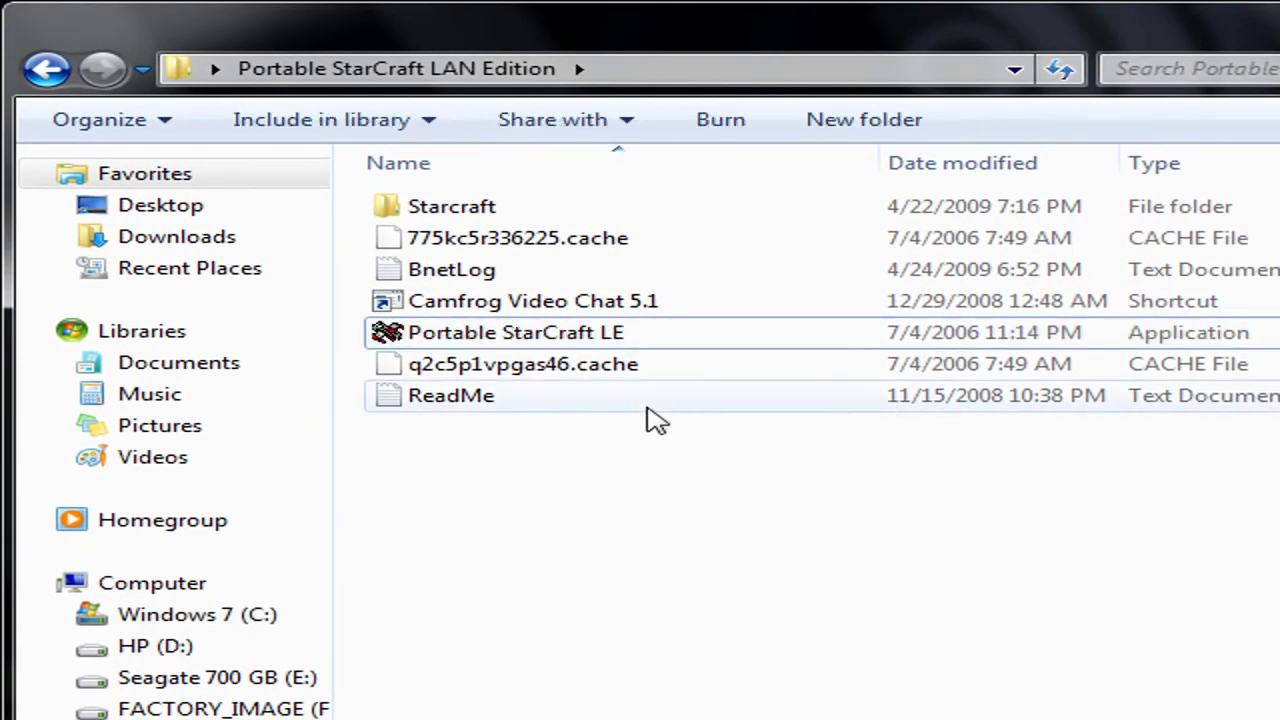